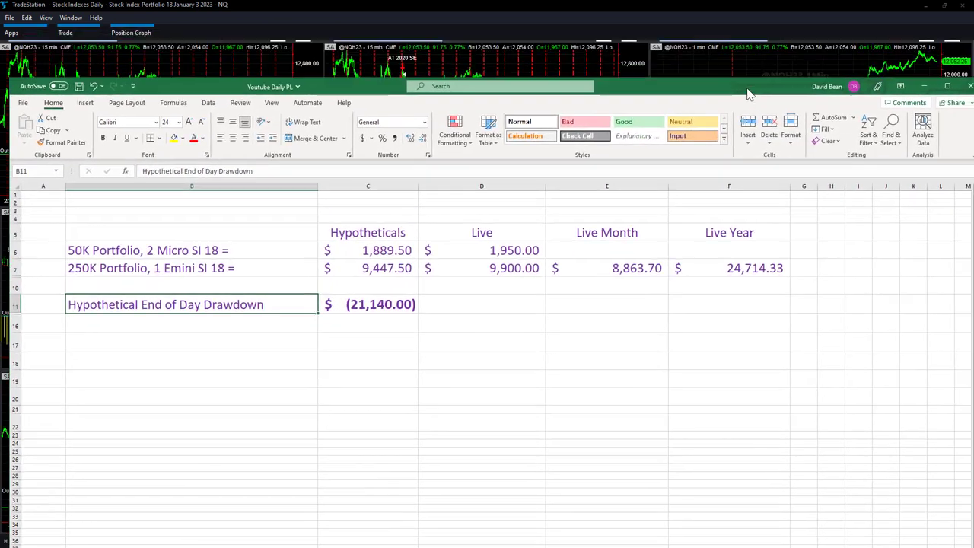
# - Check the 250K live result in D7 and resize the daily P&L window to fit the screen
pyautogui.click(536, 340)
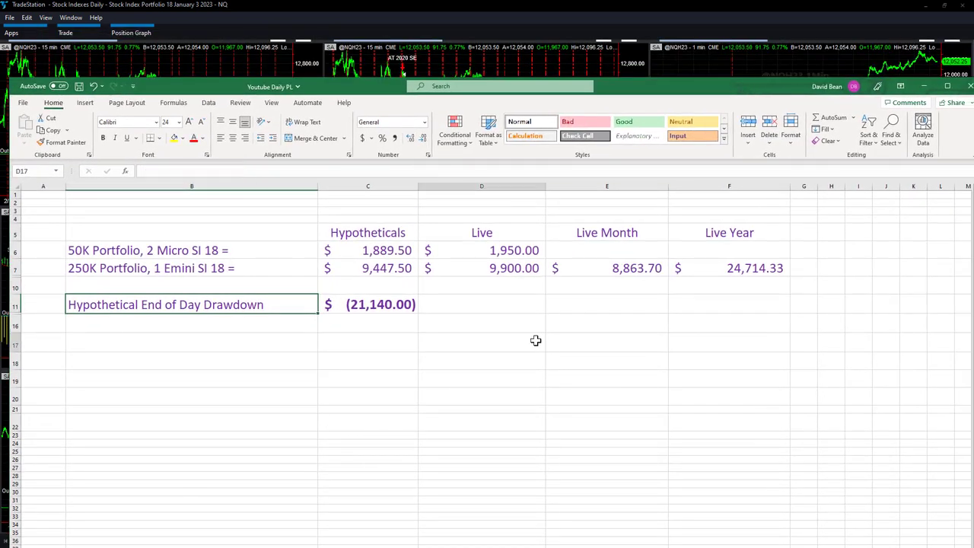
pyautogui.click(515, 269)
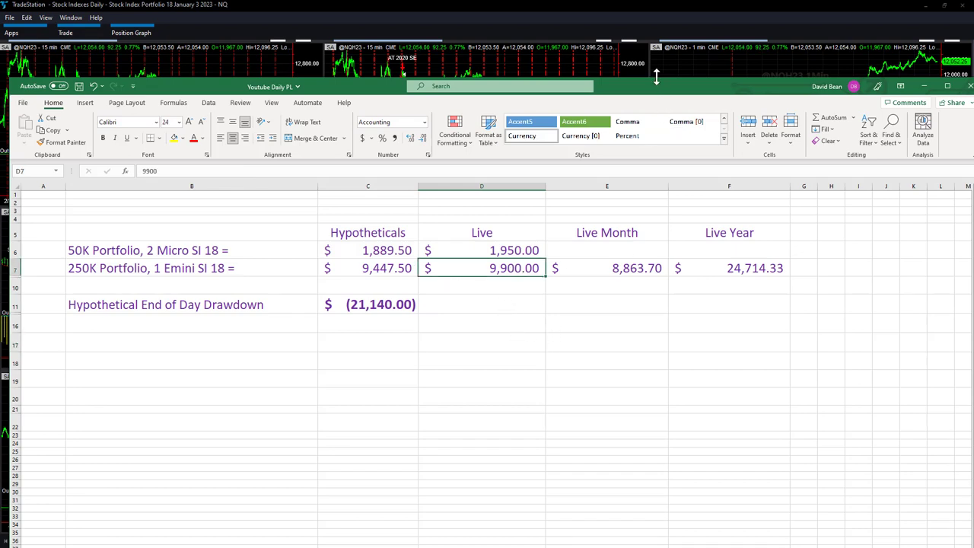
pyautogui.moveTo(657, 76)
pyautogui.mouseDown()
pyautogui.moveTo(657, 122)
pyautogui.moveTo(646, 71)
pyautogui.moveTo(646, 83)
pyautogui.mouseUp()
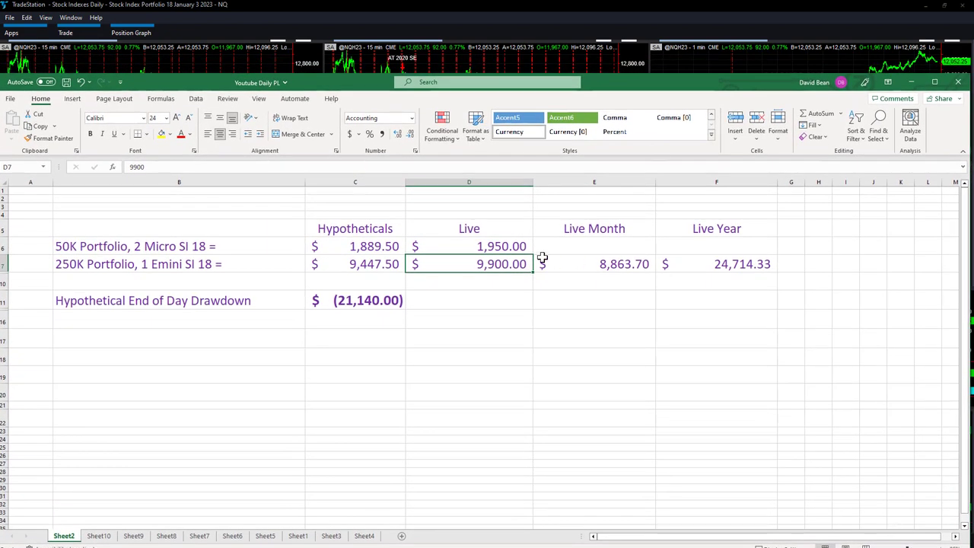
# - Review the 50K and 250K portfolio rows, ending on the Hypothetical End of Day Drawdown label
pyautogui.click(143, 263)
pyautogui.click(493, 246)
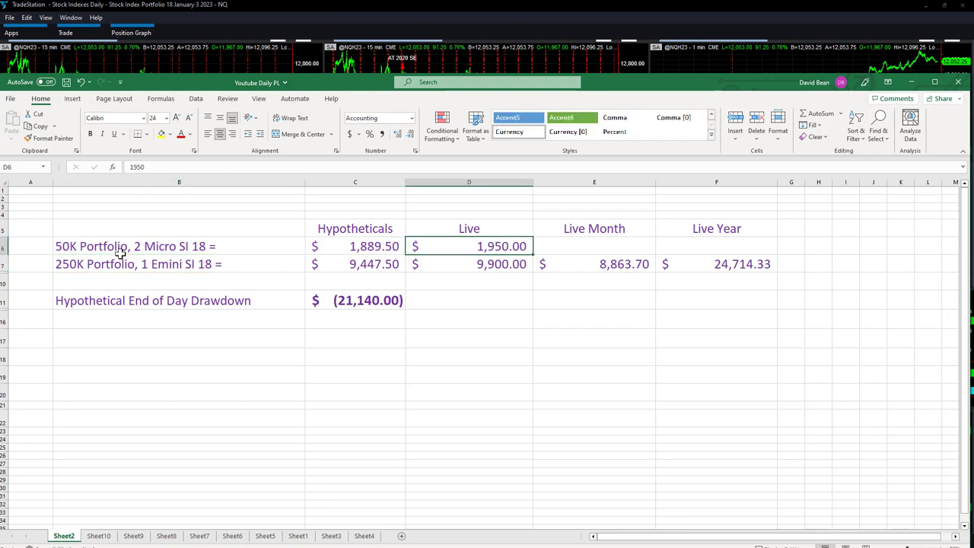
pyautogui.click(98, 250)
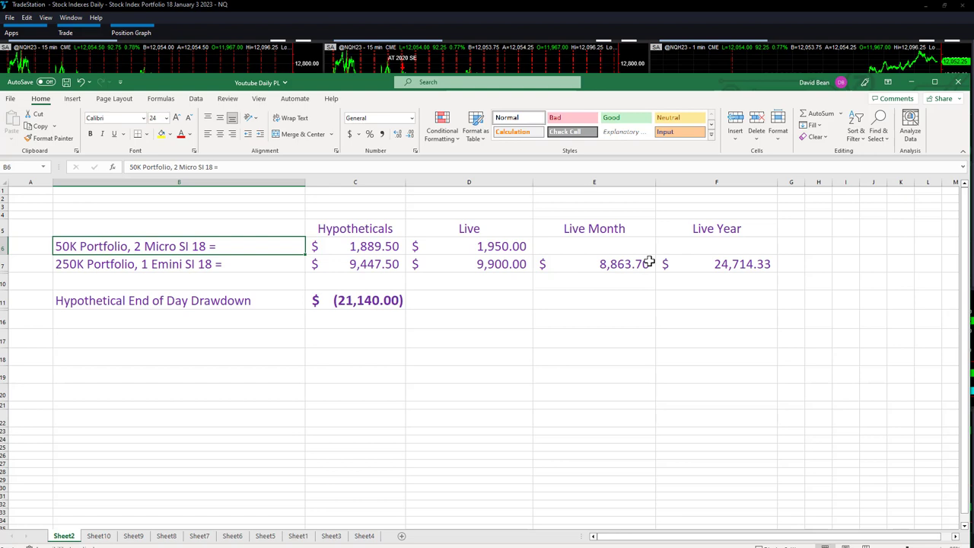
pyautogui.click(635, 283)
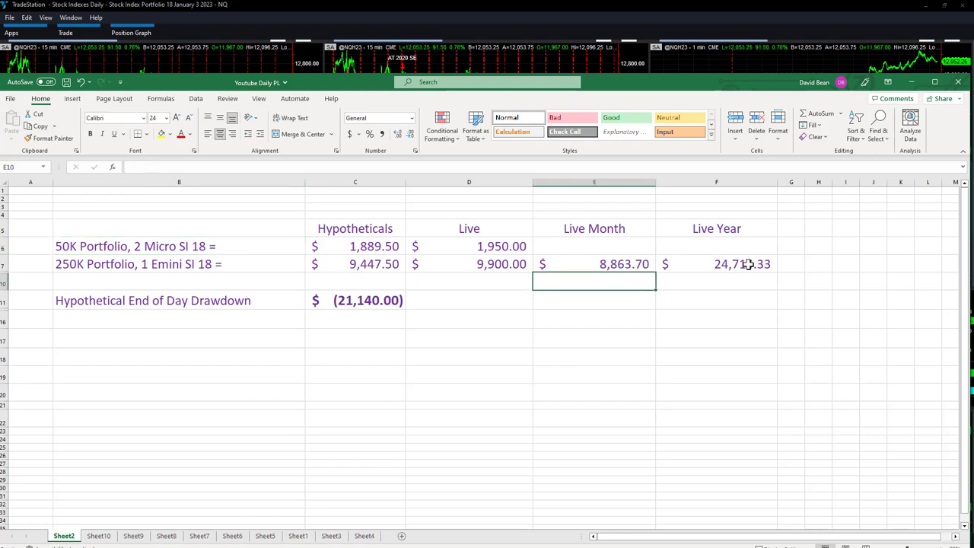
pyautogui.click(785, 265)
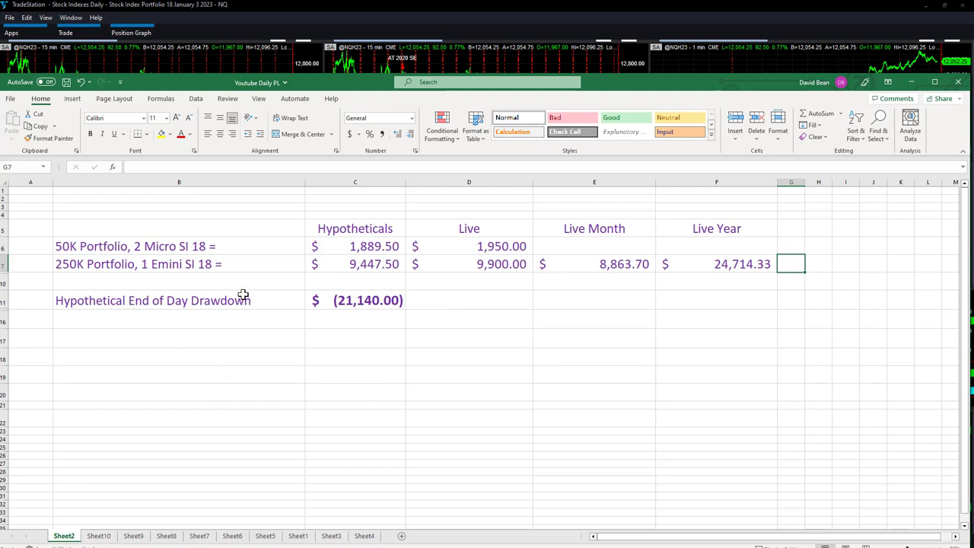
pyautogui.click(184, 293)
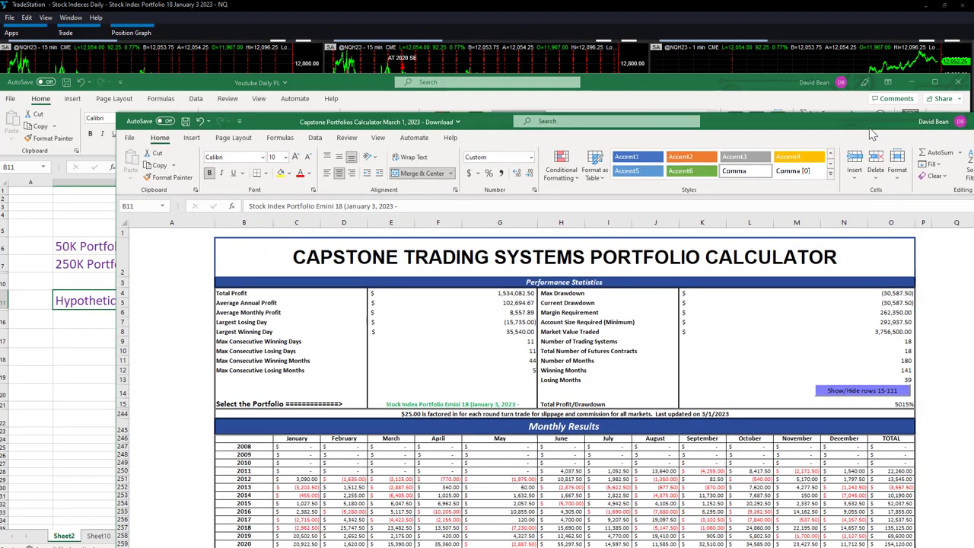
# - Maximize the Capstone calculator and scroll through the Emini 18 equity and drawdown curves
pyautogui.moveTo(873, 135); pyautogui.dragTo(746, 135)
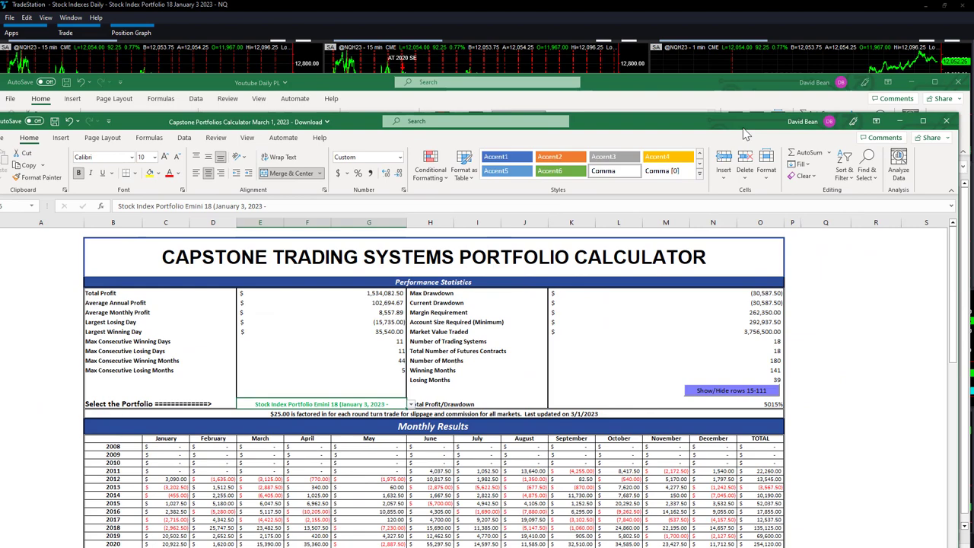
pyautogui.doubleClick(743, 128)
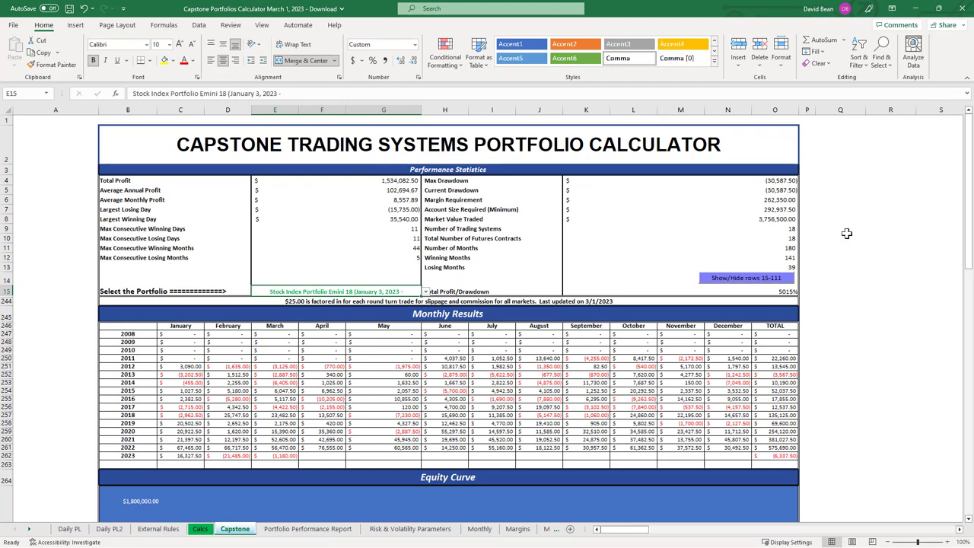
pyautogui.scroll(-2, 847, 234)
pyautogui.scroll(-2, 846, 234)
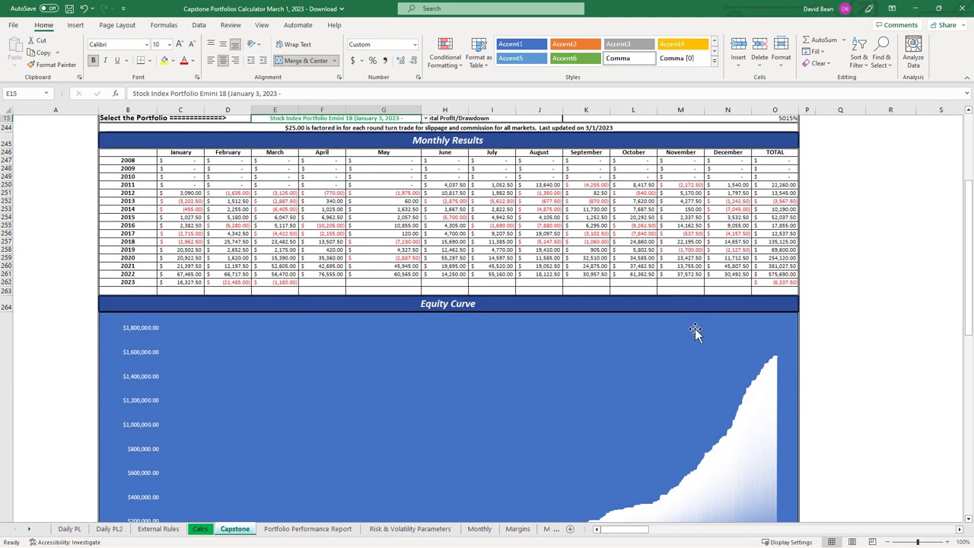
pyautogui.scroll(-1, 604, 343)
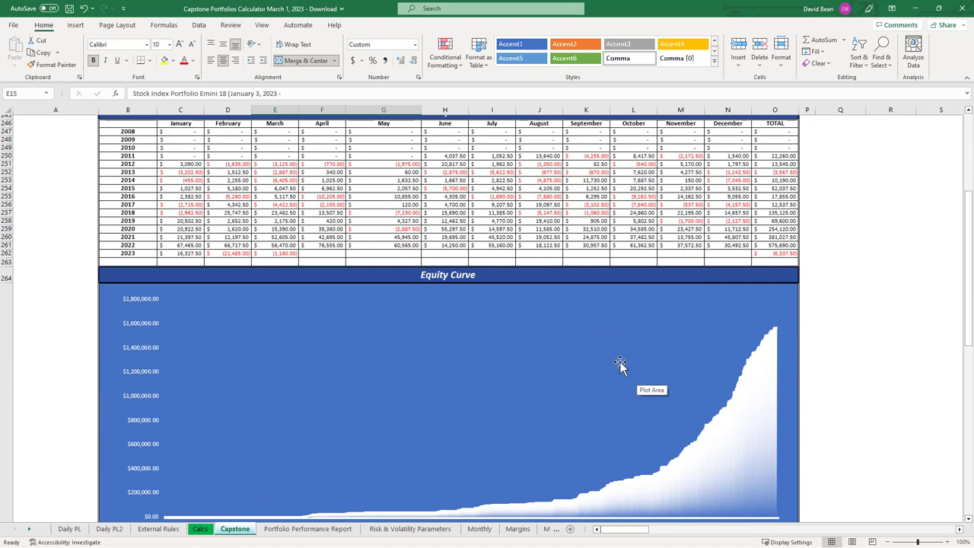
pyautogui.scroll(-5, 623, 361)
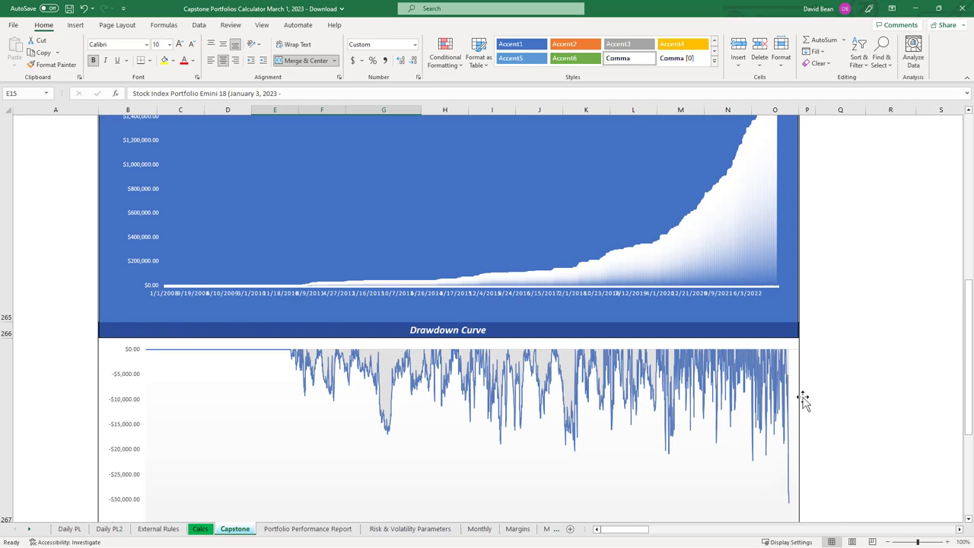
pyautogui.scroll(5, 969, 141)
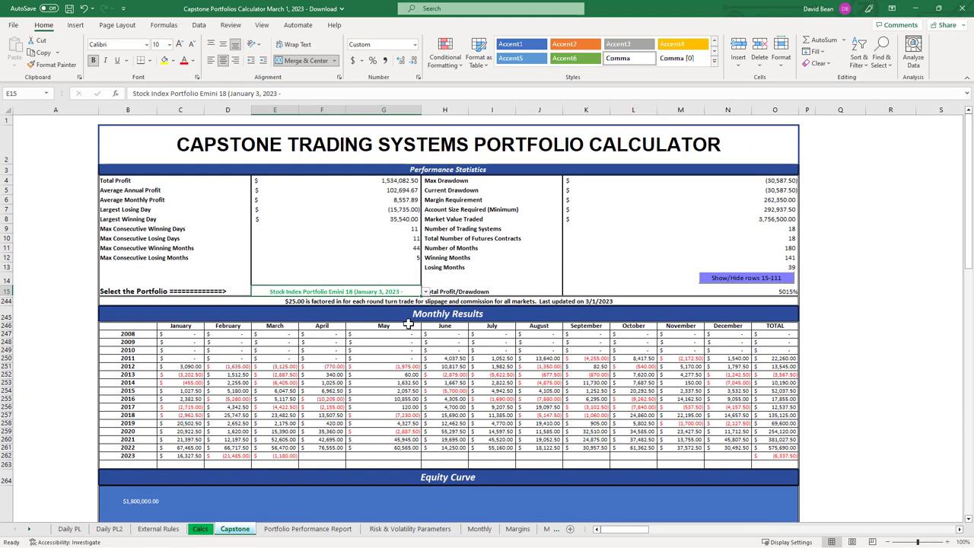
# - Pick All Strategies in the E15 portfolio list and check its recalculated charts, 9,036,896.35 total profit
pyautogui.click(432, 292)
pyautogui.click(421, 293)
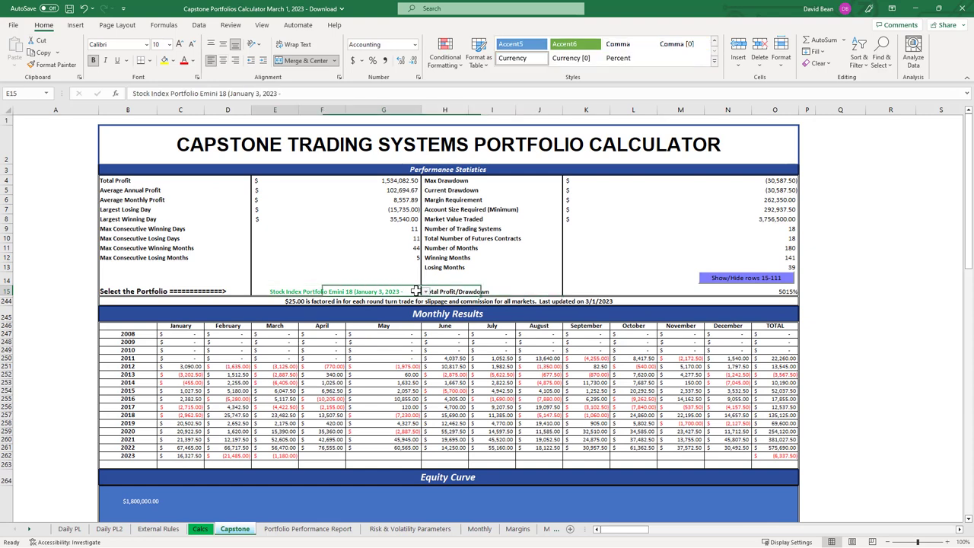
pyautogui.click(425, 292)
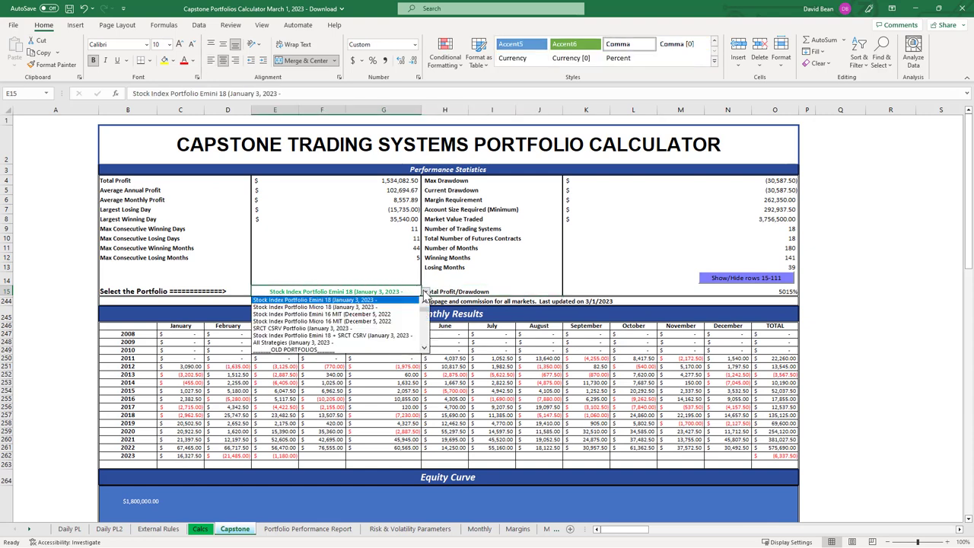
pyautogui.click(344, 342)
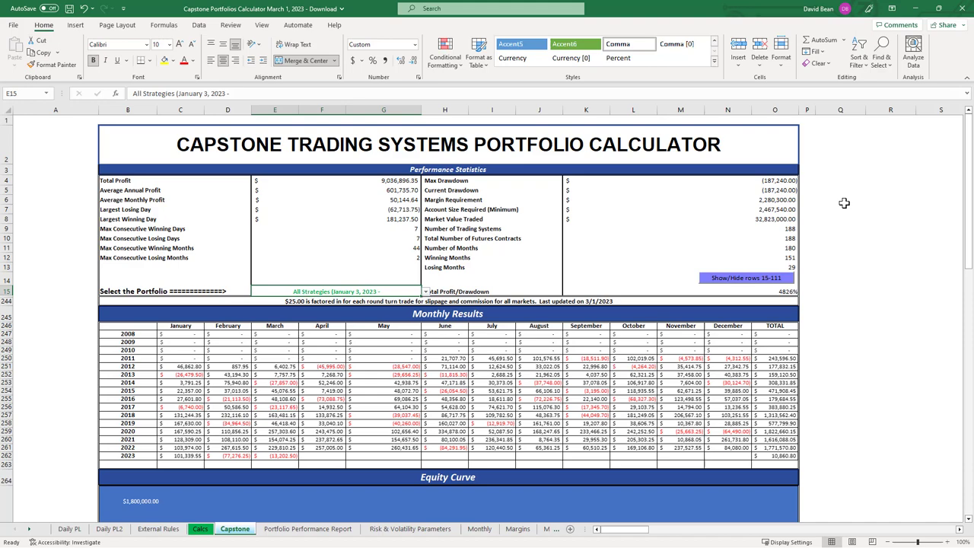
pyautogui.scroll(-7, 837, 282)
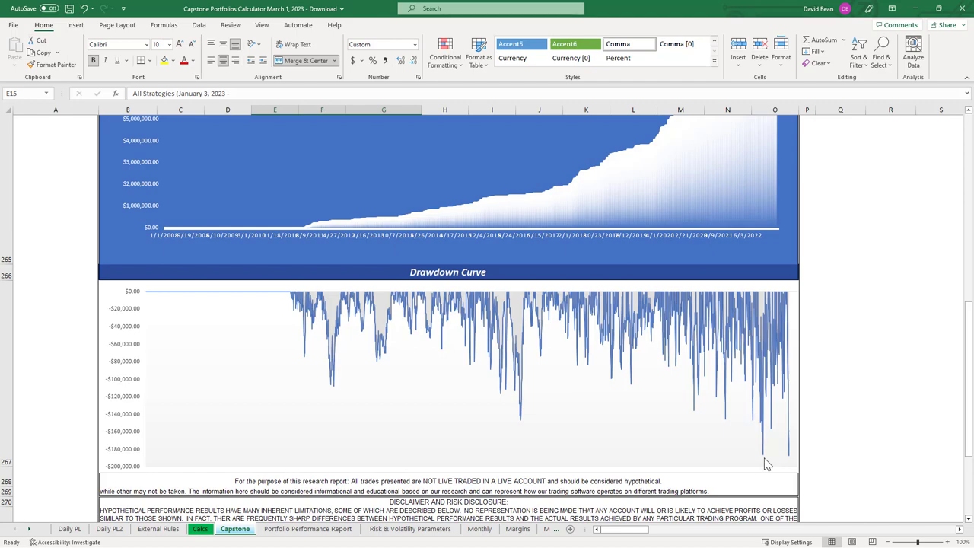
pyautogui.click(969, 125)
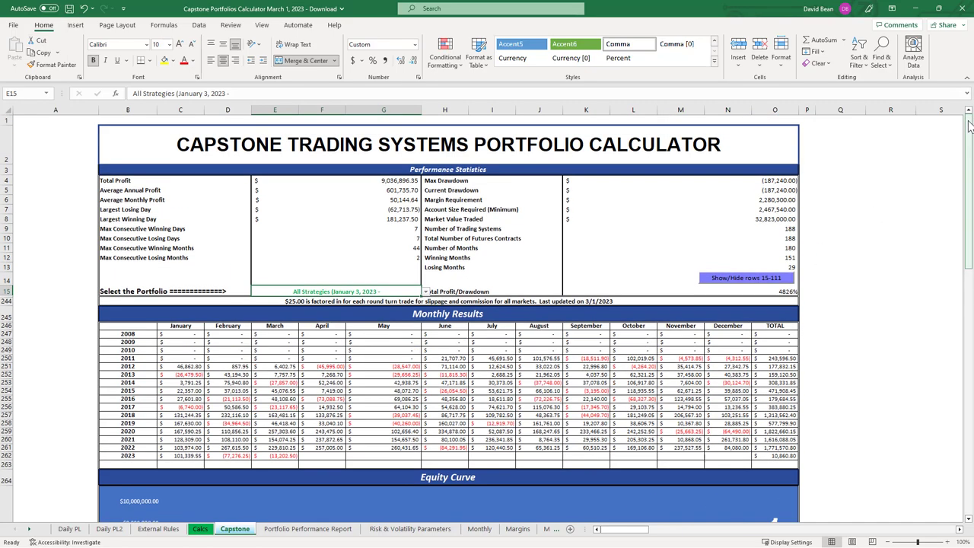
# - Load Stock Index Portfolio Emini 16 MIT and review its charts: 1,275,460.00 profit, (24,967.50) drawdown
pyautogui.click(426, 293)
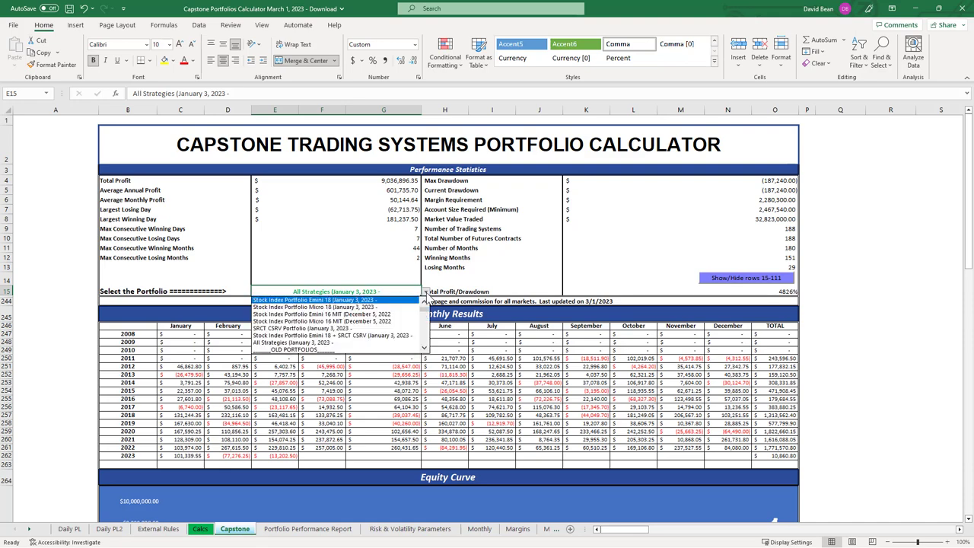
pyautogui.click(322, 314)
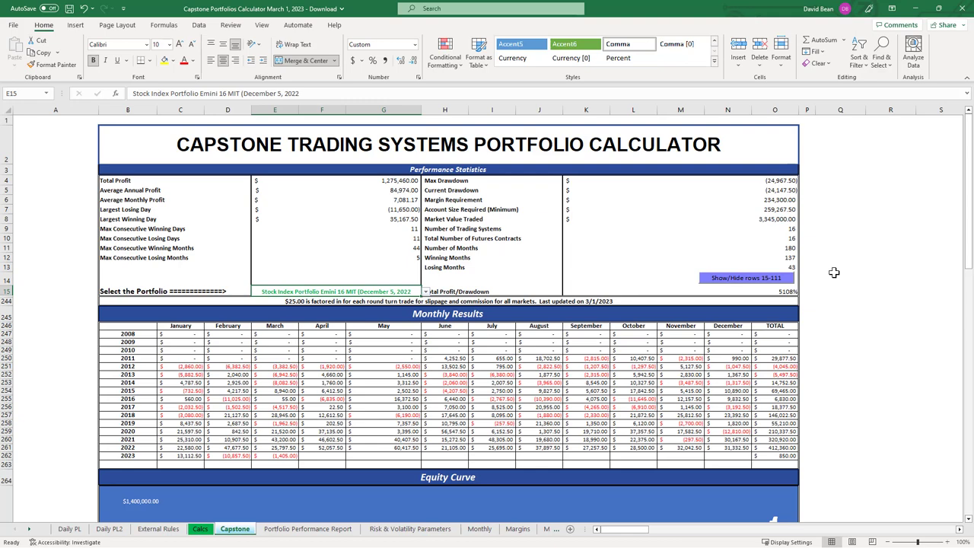
pyautogui.scroll(-5, 868, 283)
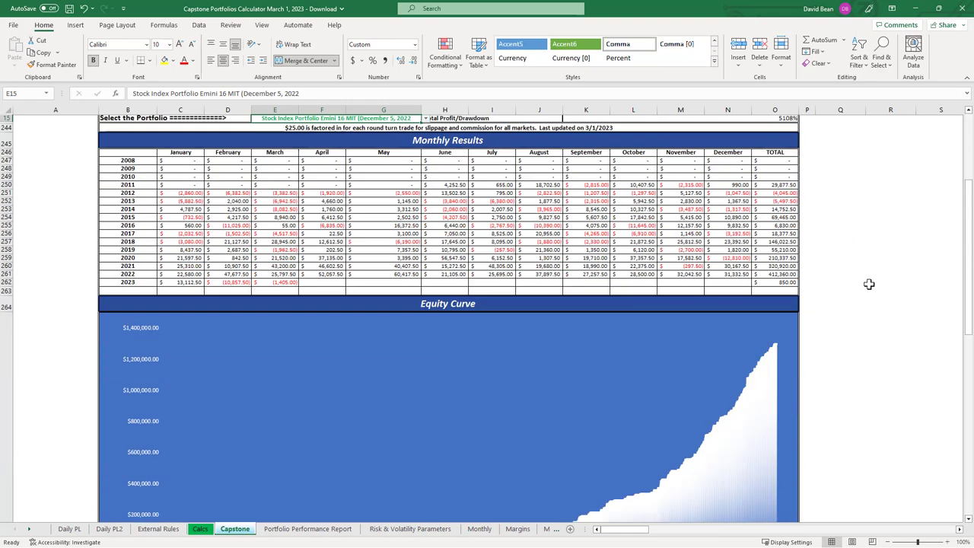
pyautogui.scroll(-2, 868, 287)
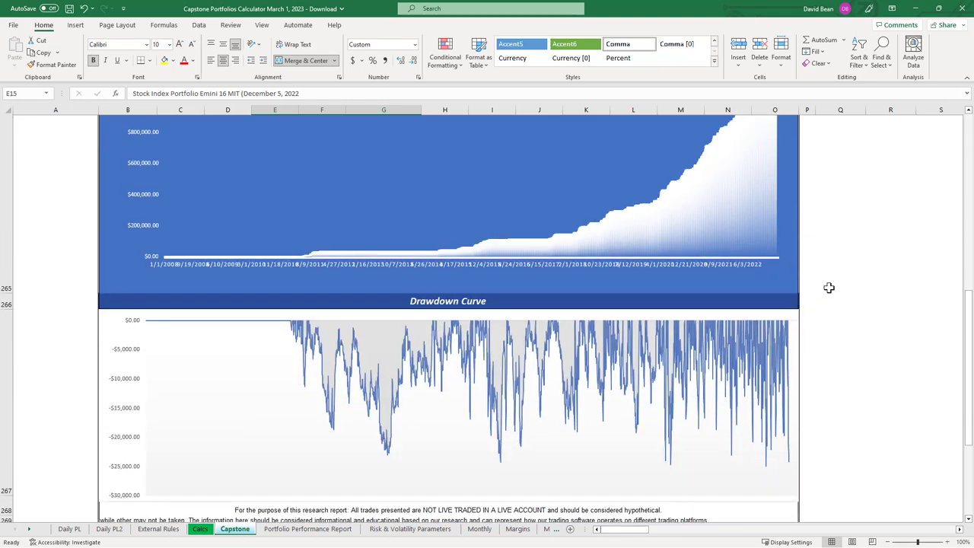
pyautogui.scroll(7, 830, 285)
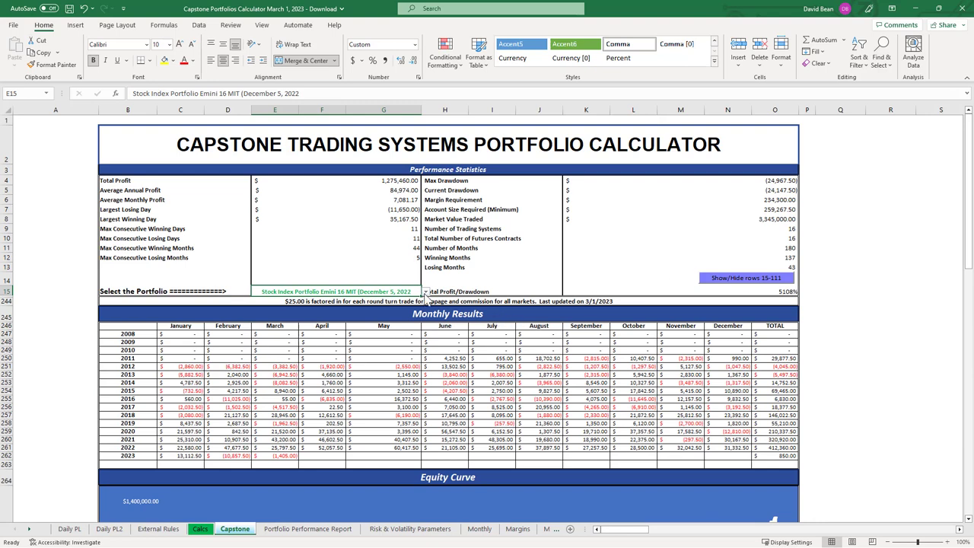
pyautogui.click(426, 293)
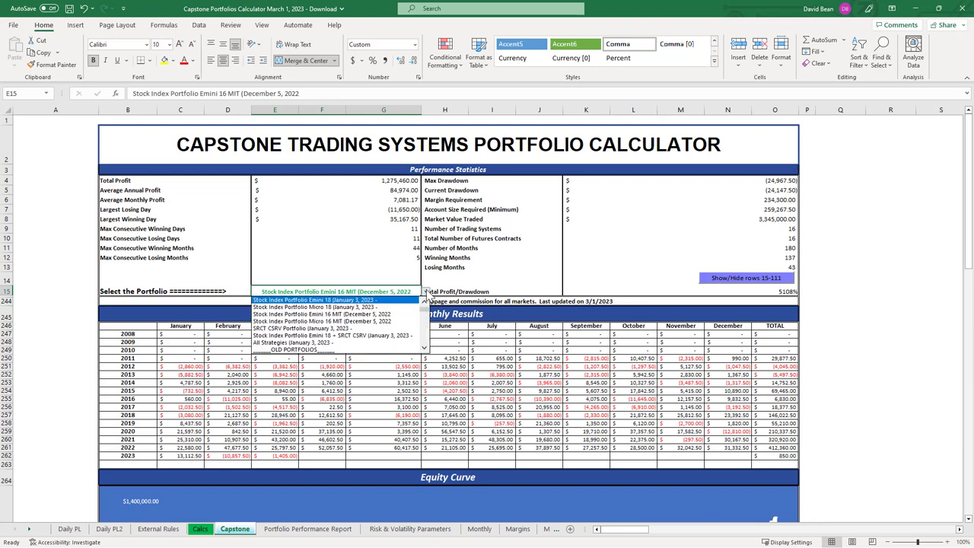
pyautogui.click(339, 330)
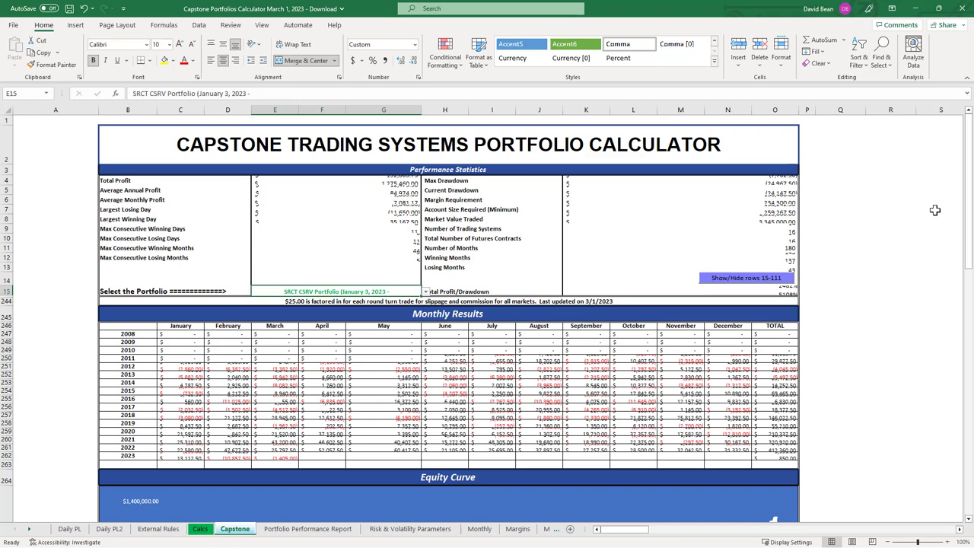
pyautogui.scroll(-10, 916, 257)
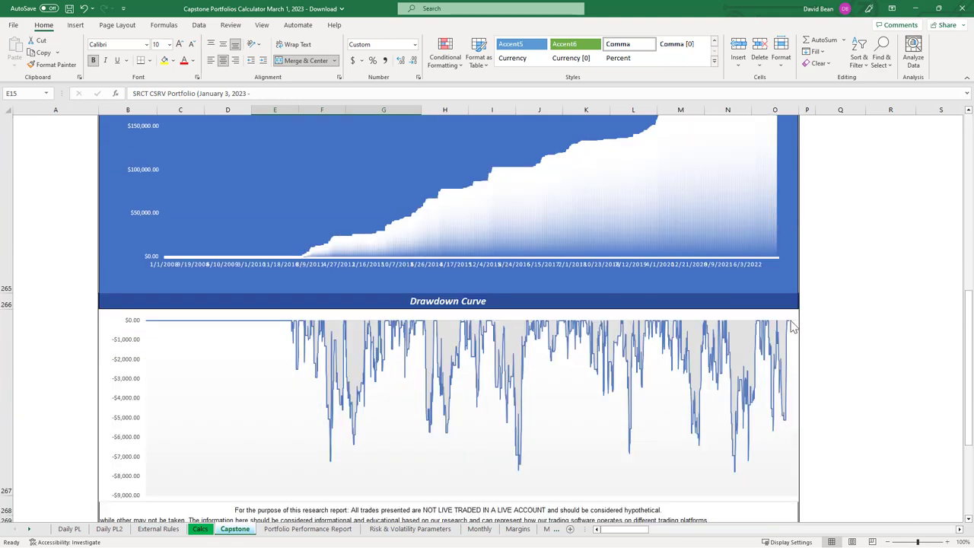
pyautogui.moveTo(792, 327)
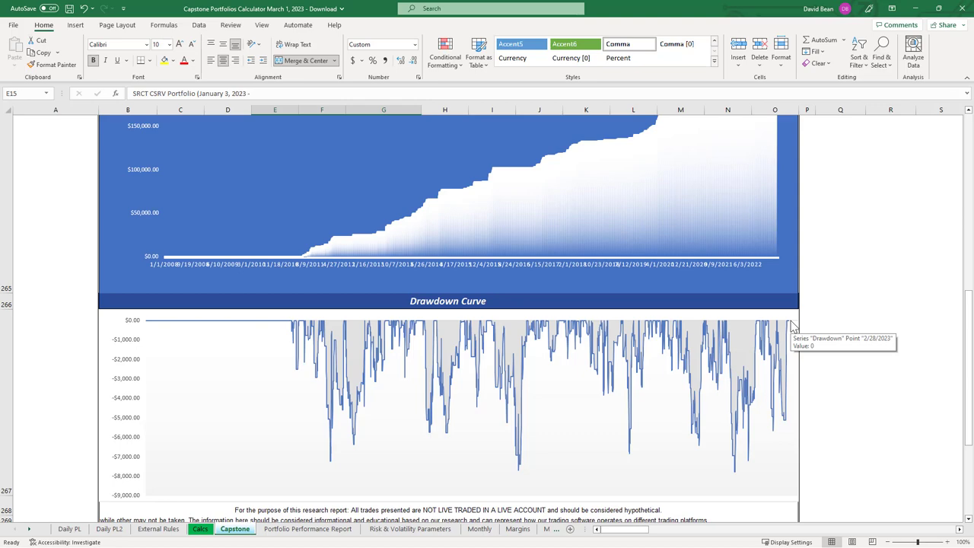
pyautogui.scroll(3, 839, 264)
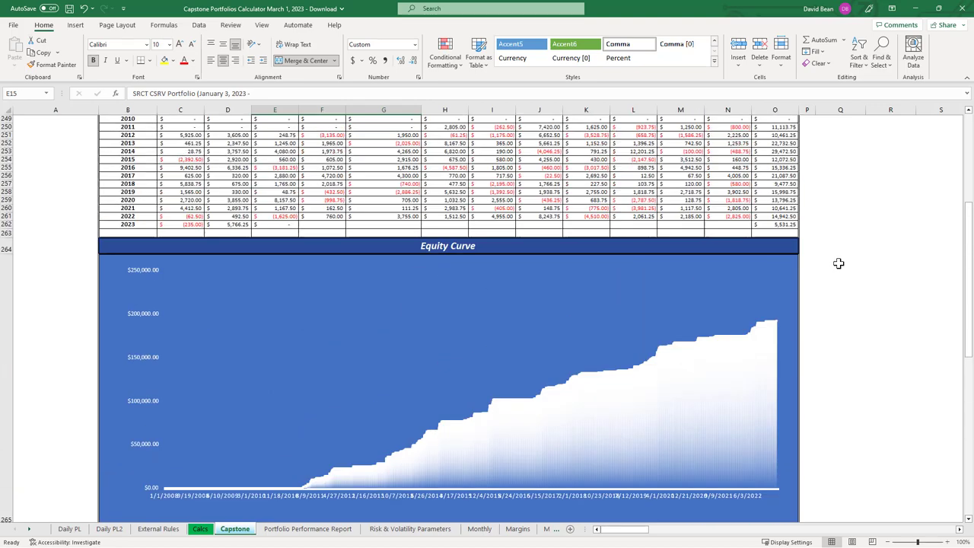
pyautogui.scroll(4, 363, 263)
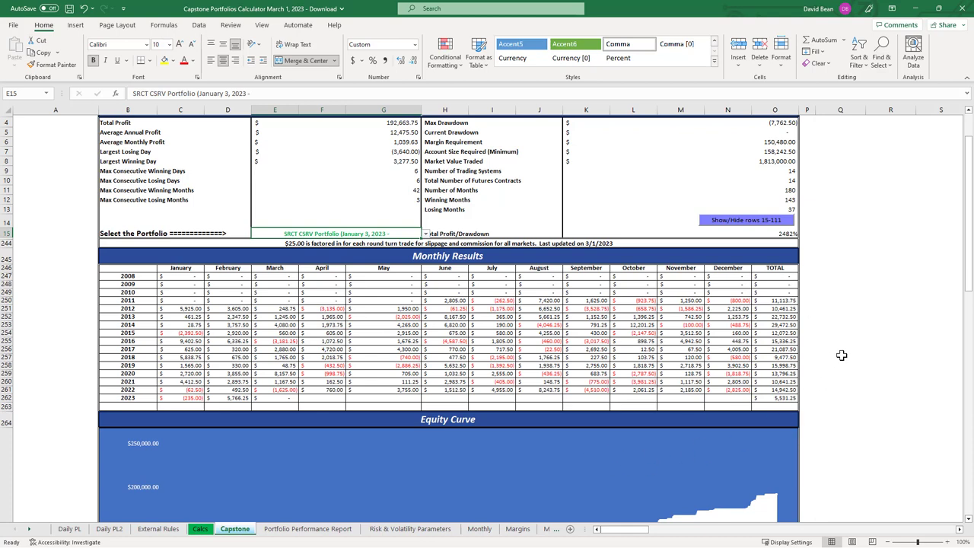
pyautogui.scroll(1, 841, 356)
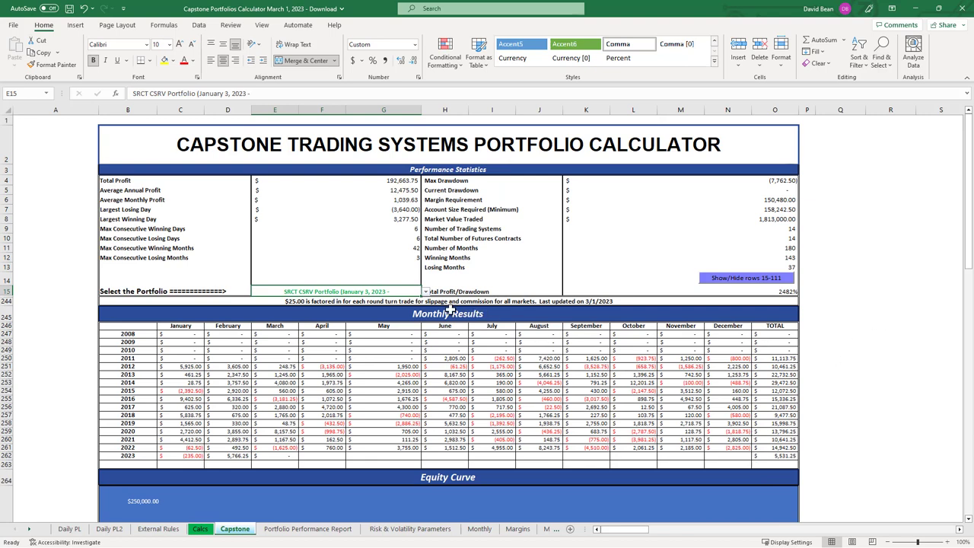
# - Select the SR CounterTrend II, III, IV portfolio in E15 to recalculate the statistics
pyautogui.click(426, 292)
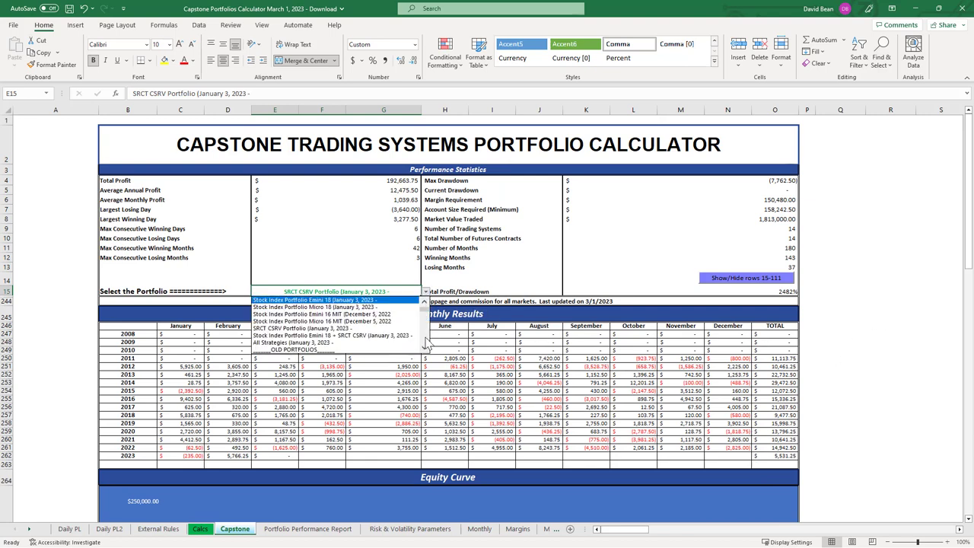
pyautogui.scroll(-5, 427, 343)
pyautogui.scroll(-3, 426, 344)
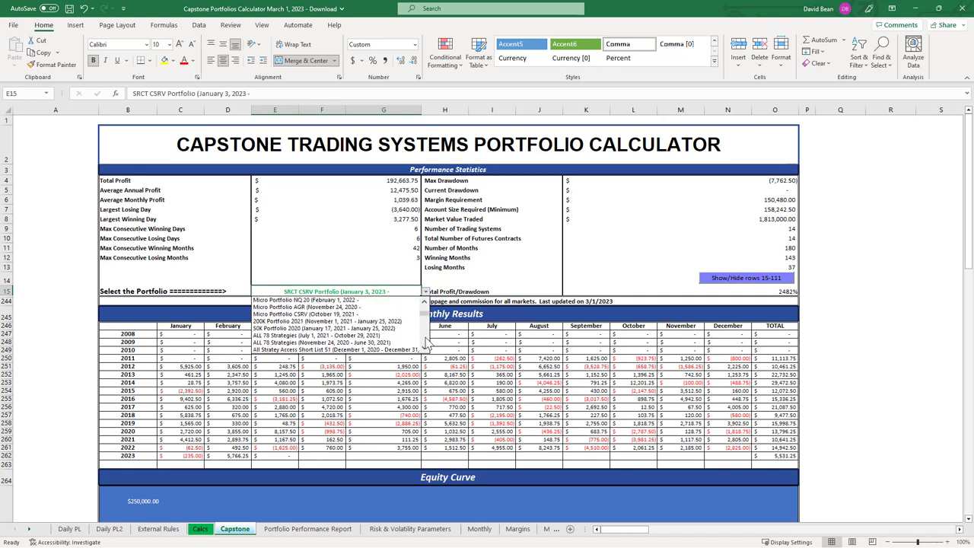
pyautogui.scroll(-3, 426, 343)
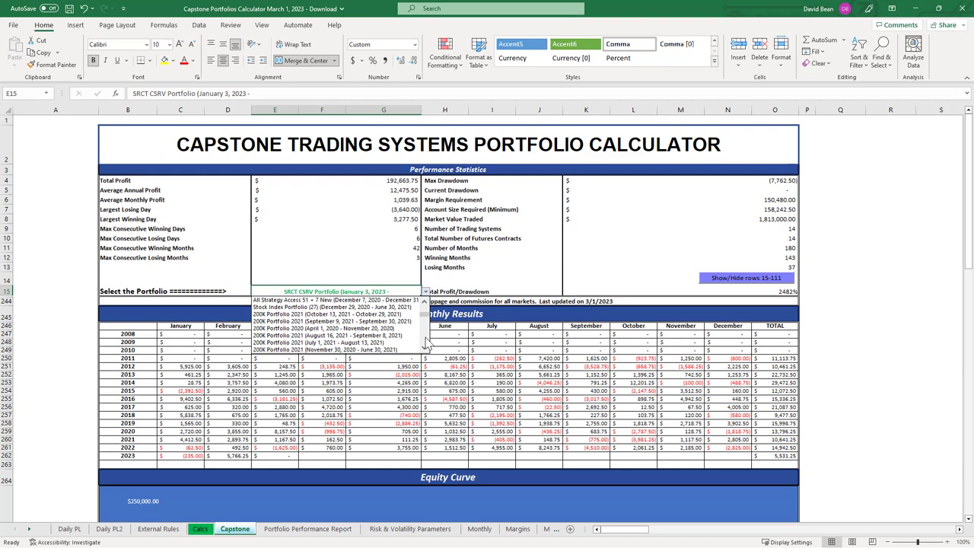
pyautogui.scroll(3, 426, 343)
pyautogui.scroll(-3, 426, 343)
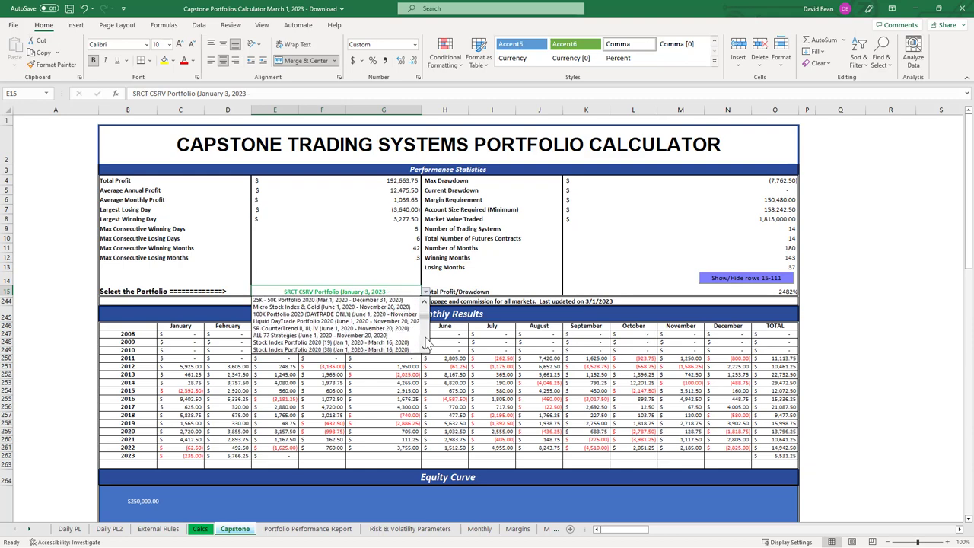
pyautogui.click(360, 339)
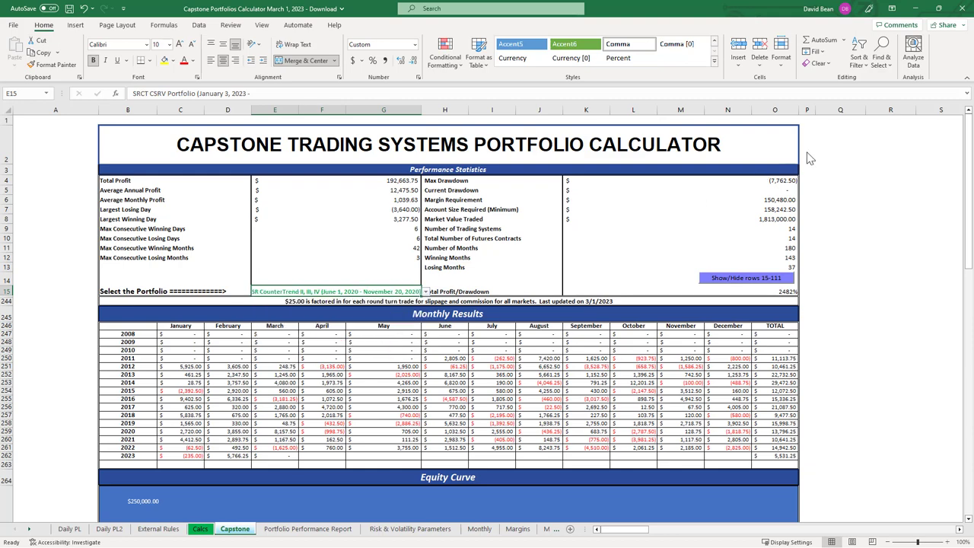
pyautogui.click(866, 225)
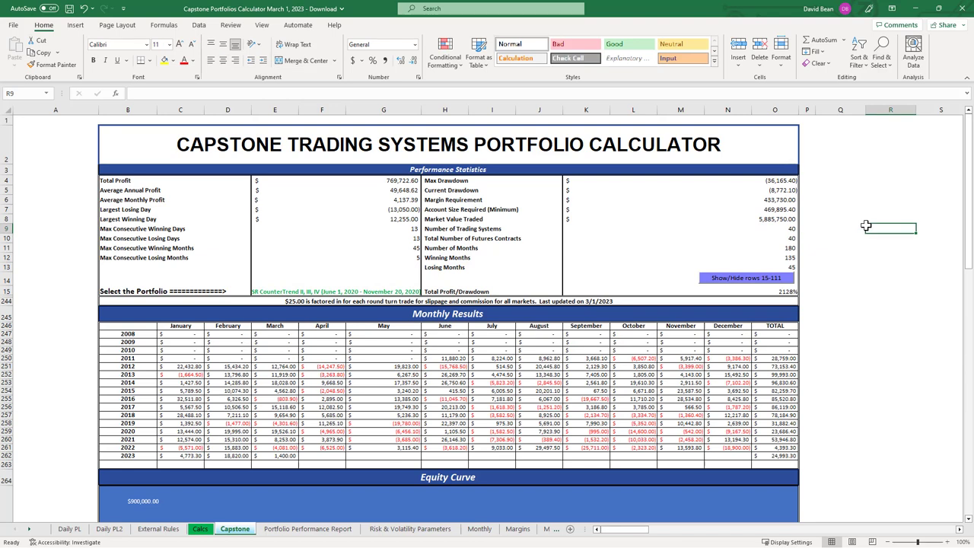
# - Inspect the 2023 and 2022 yearly totals in column O, then switch to TradeStation
pyautogui.click(771, 455)
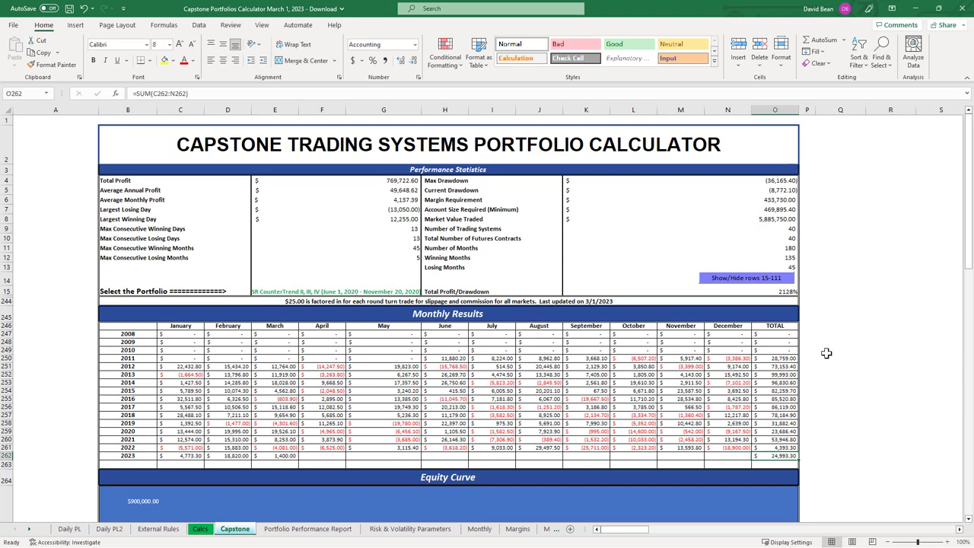
pyautogui.scroll(-4, 825, 354)
pyautogui.click(789, 303)
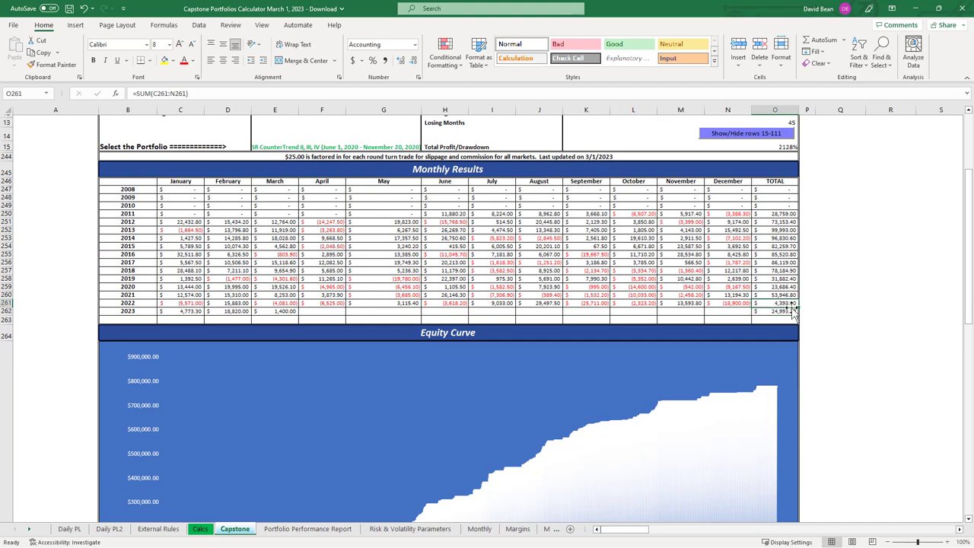
pyautogui.scroll(-6, 886, 283)
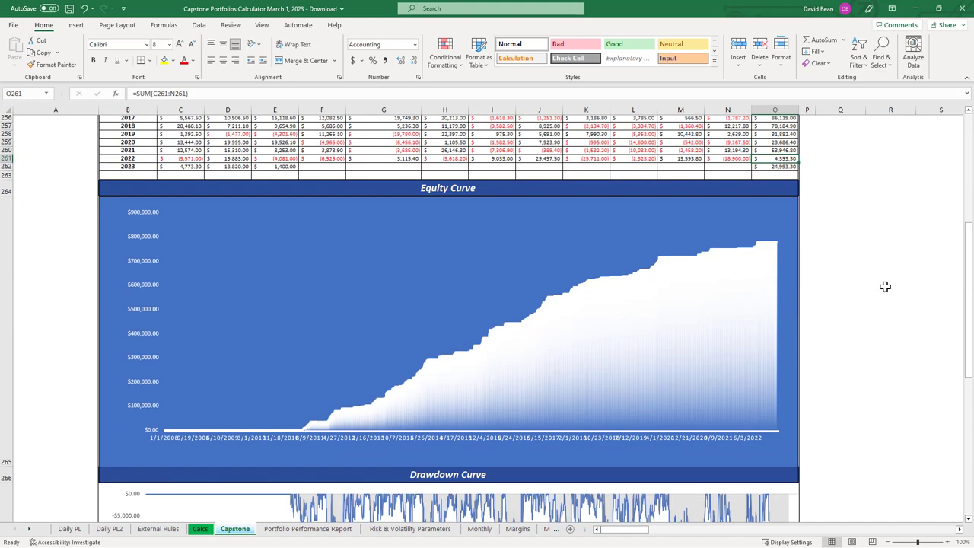
pyautogui.scroll(-1, 886, 283)
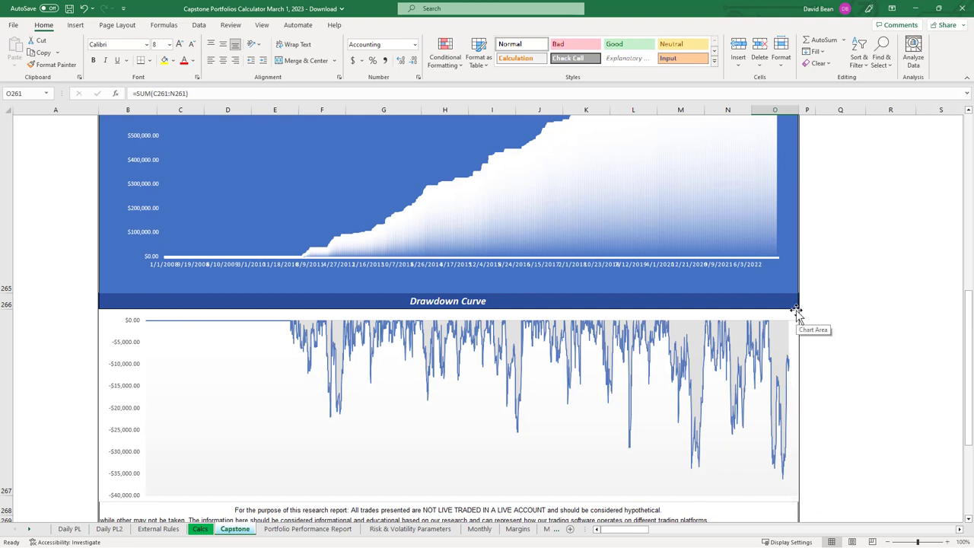
pyautogui.scroll(8, 881, 213)
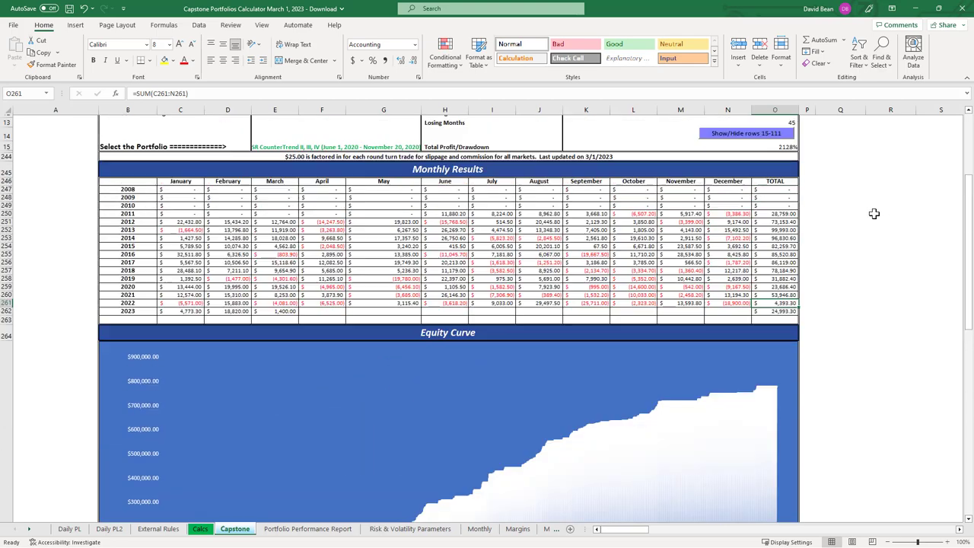
pyautogui.scroll(1, 867, 207)
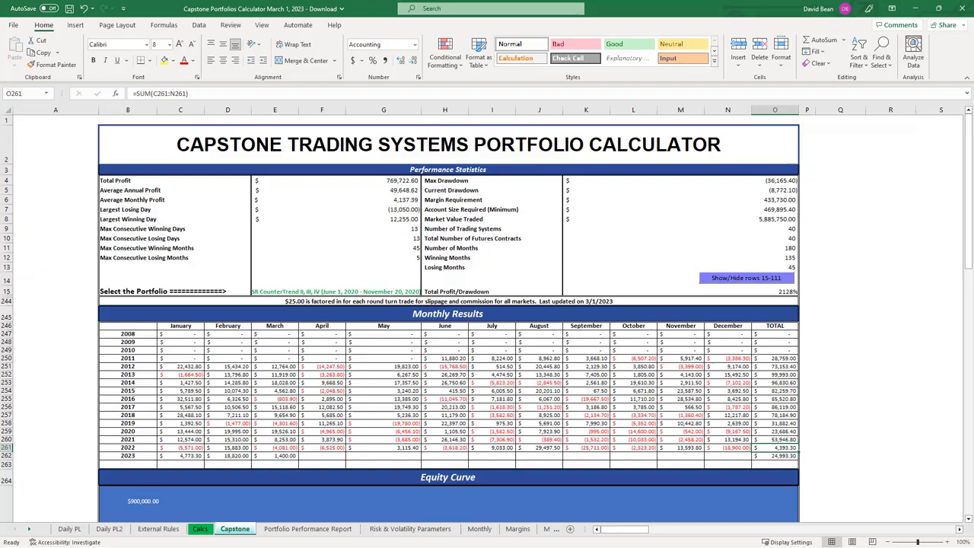
pyautogui.hotkey('alt', 'Tab')
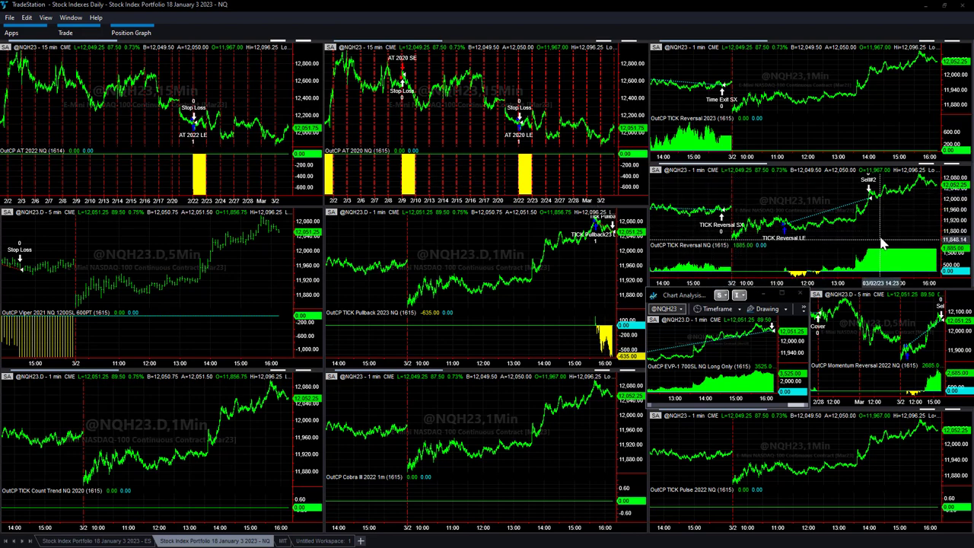
pyautogui.click(717, 305)
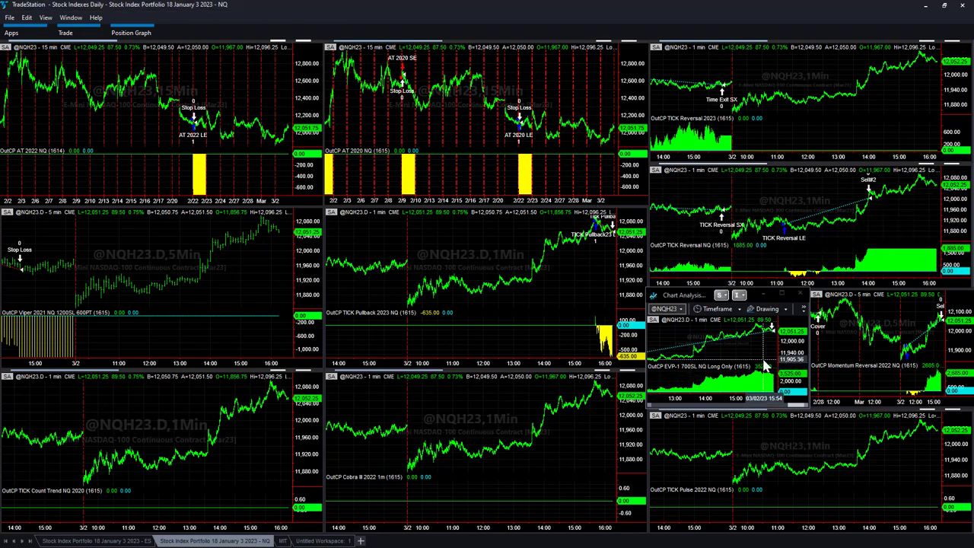
pyautogui.doubleClick(702, 297)
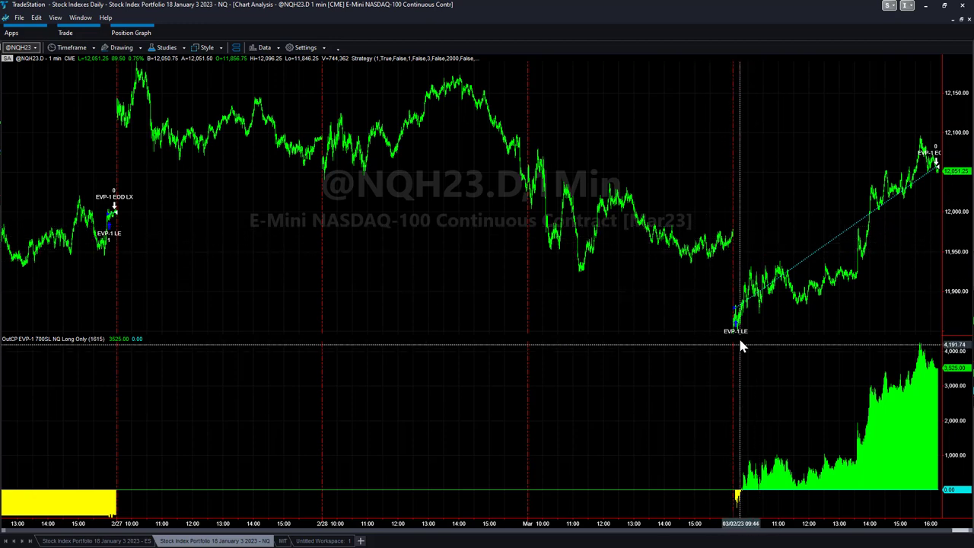
pyautogui.click(962, 19)
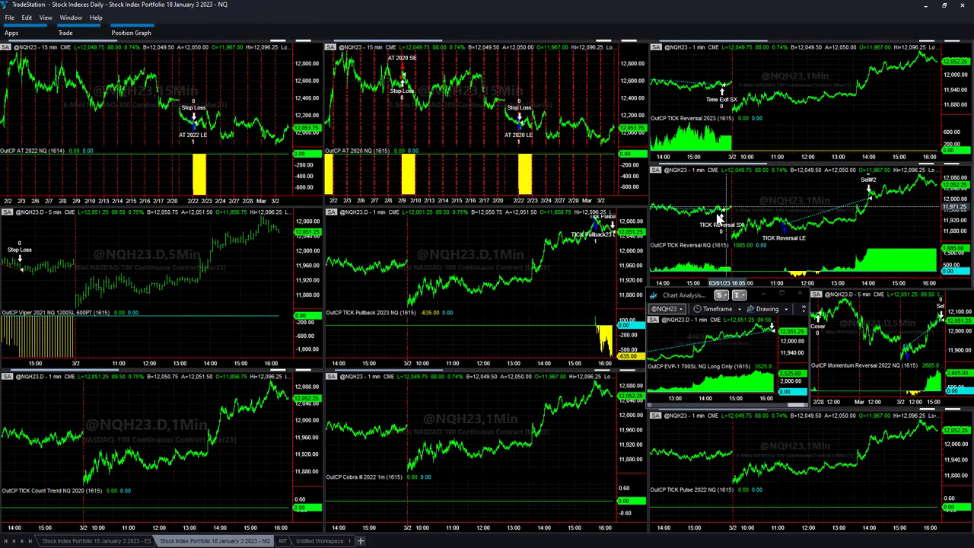
pyautogui.click(856, 342)
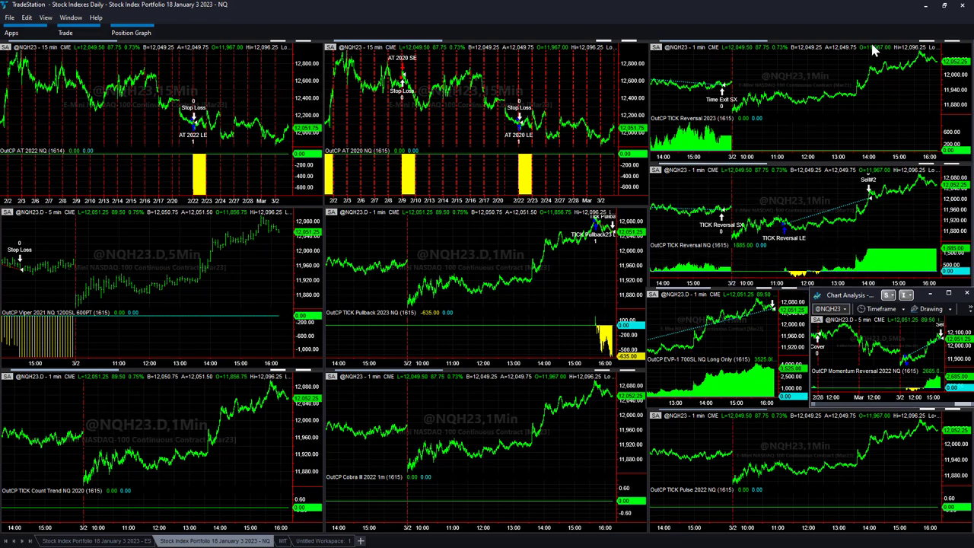
# - Go via the ES portfolio workspace to the MIT workspace with 1-minute ES and NQ charts
pyautogui.click(122, 542)
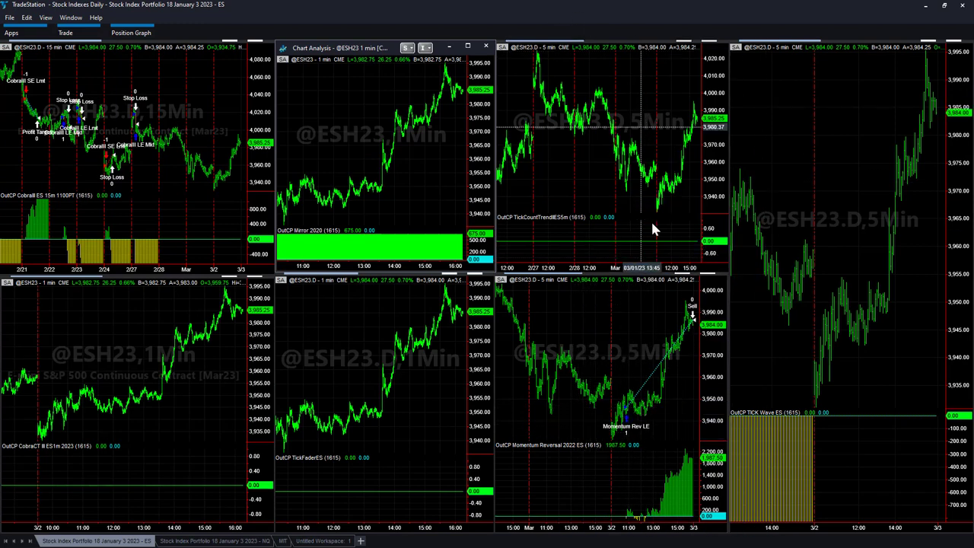
pyautogui.click(283, 542)
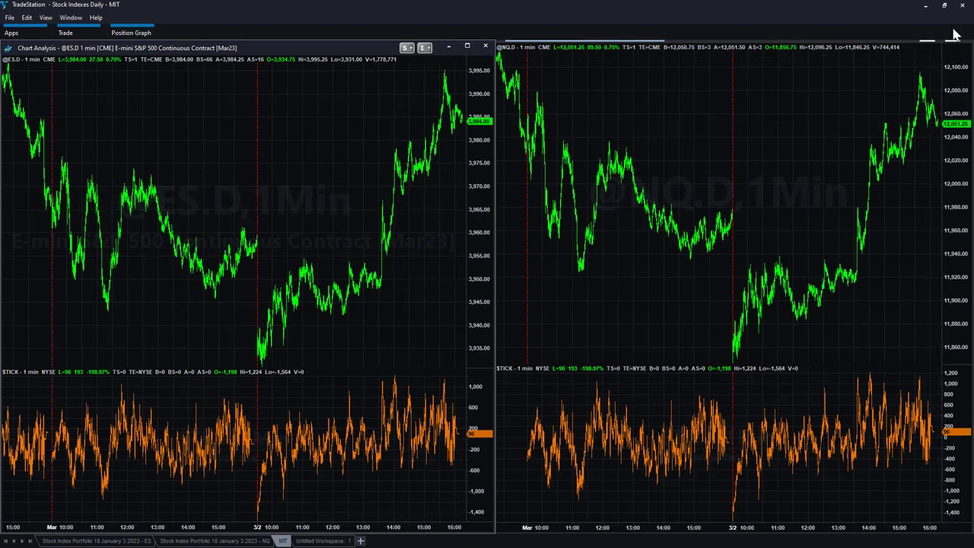
# - Focus the NQ 1-minute chart, then return to the Stock Index Portfolio 18 January 3 2023 – NQ workspace
pyautogui.click(733, 93)
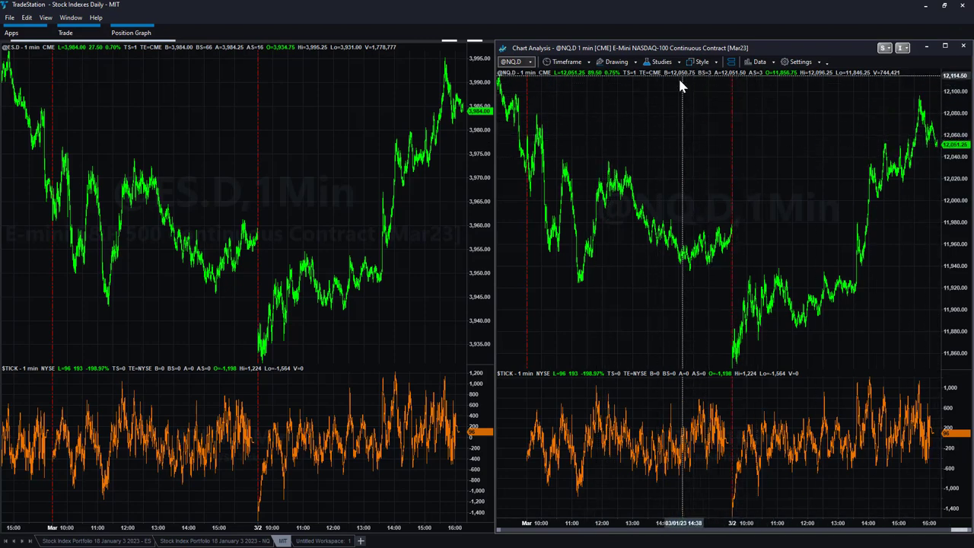
pyautogui.click(216, 540)
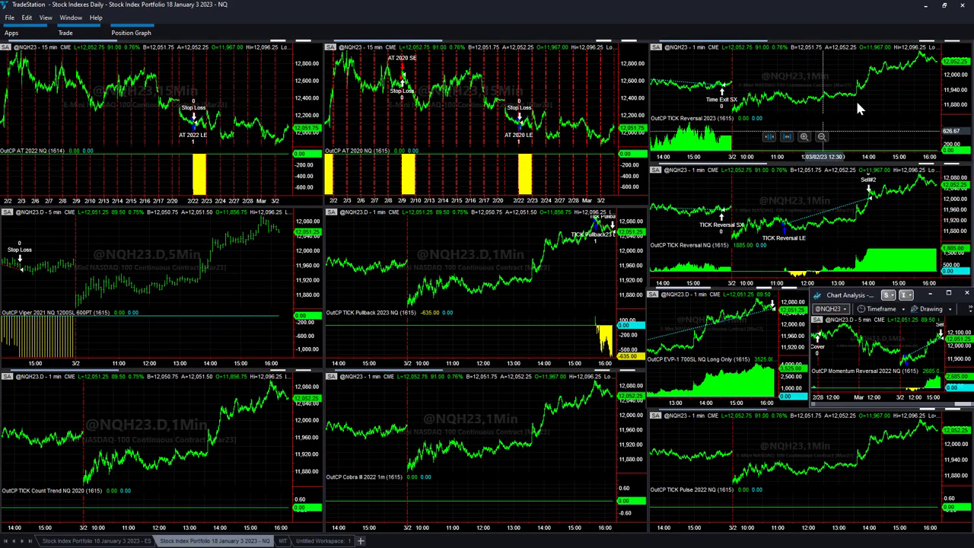
# - Enlarge the TICK Reversal 2023 chart to review it, then restore it to the tiled layout
pyautogui.click(802, 74)
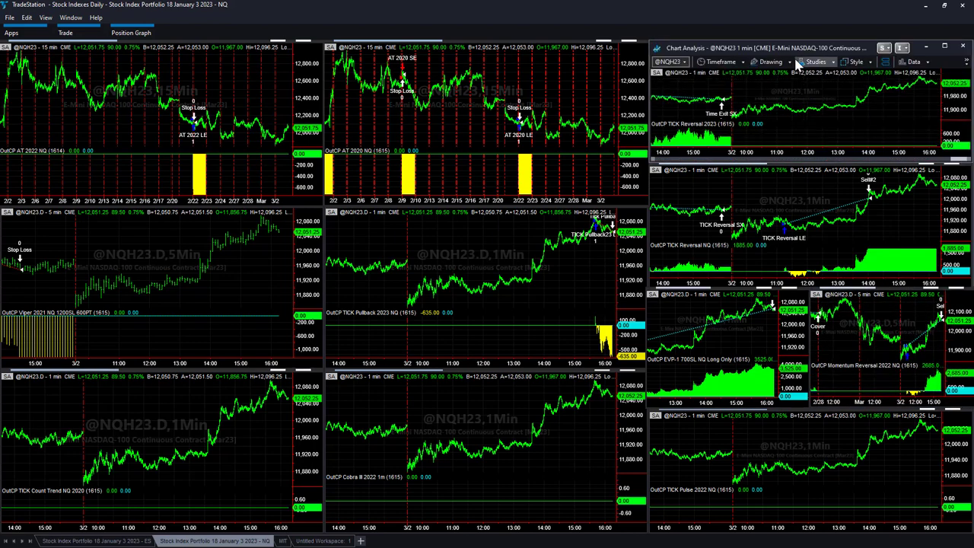
pyautogui.doubleClick(790, 52)
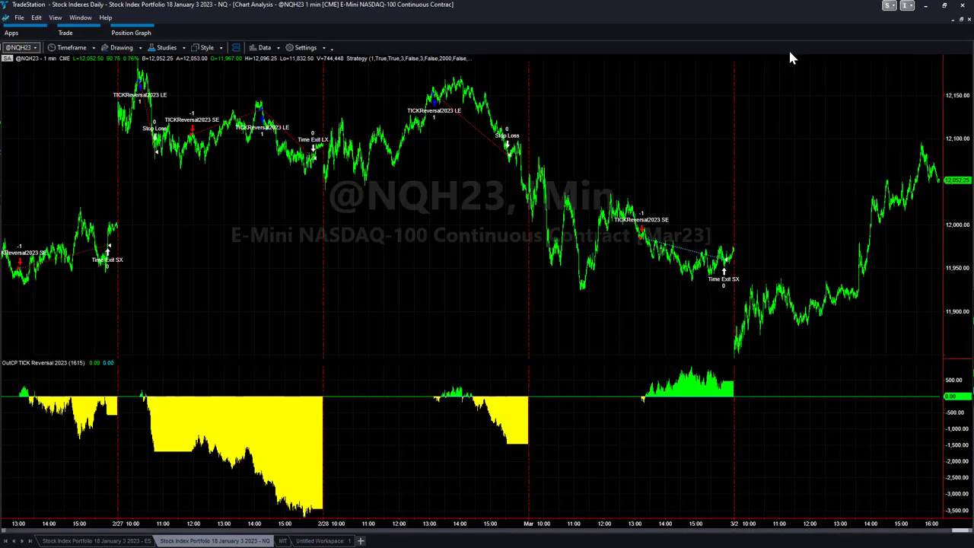
pyautogui.click(960, 21)
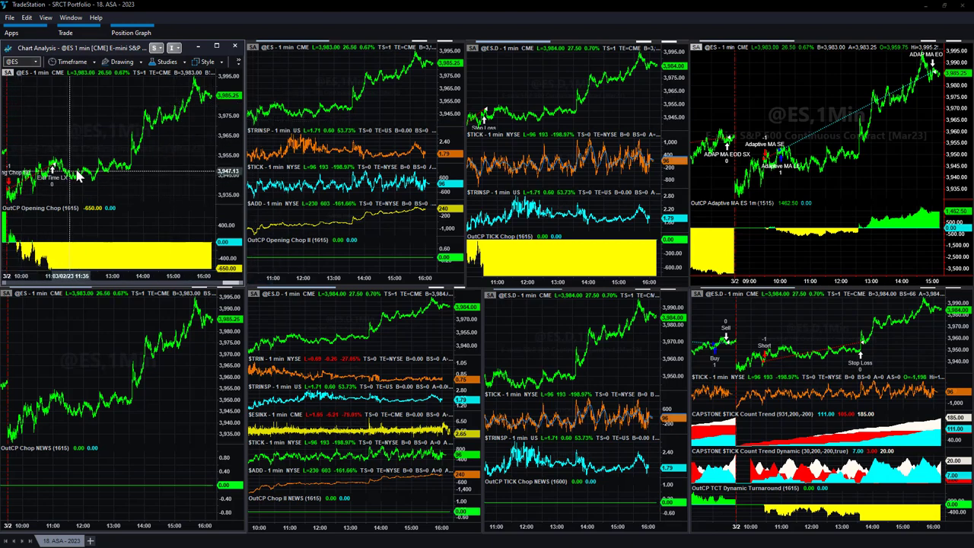
pyautogui.click(555, 99)
pyautogui.doubleClick(530, 50)
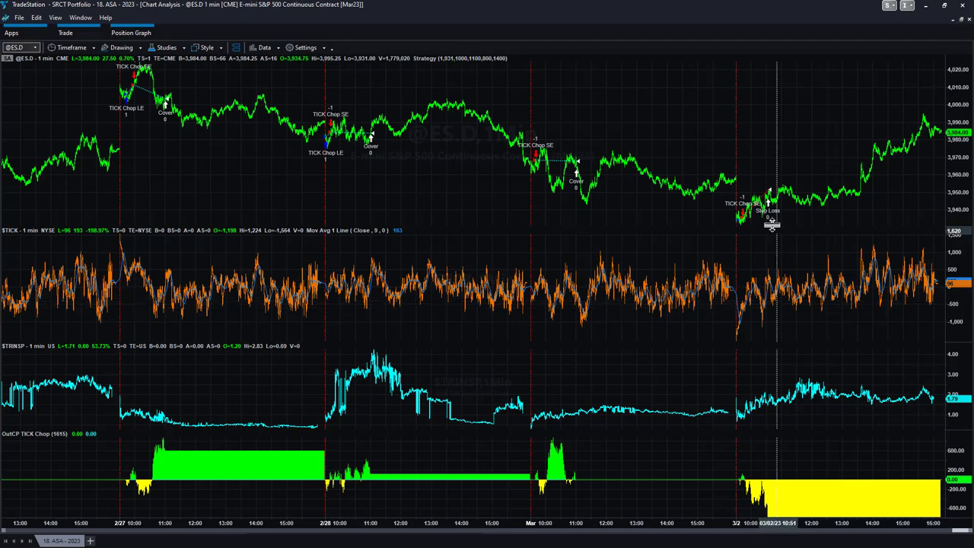
pyautogui.click(960, 19)
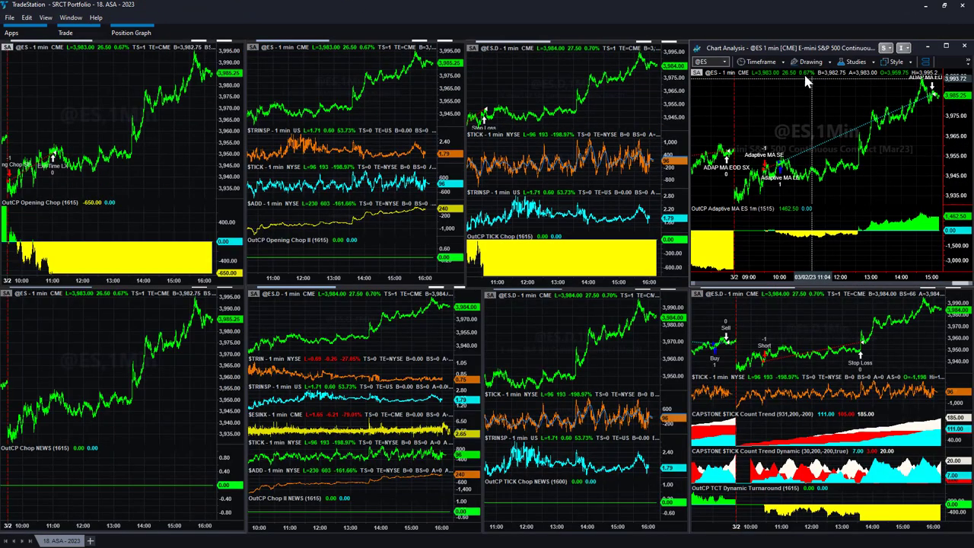
pyautogui.doubleClick(772, 50)
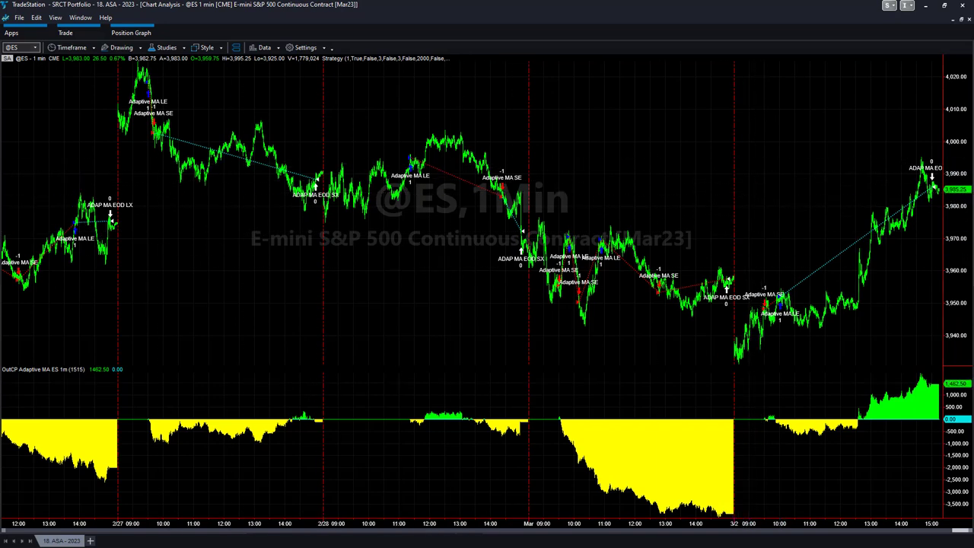
pyautogui.doubleClick(249, 376)
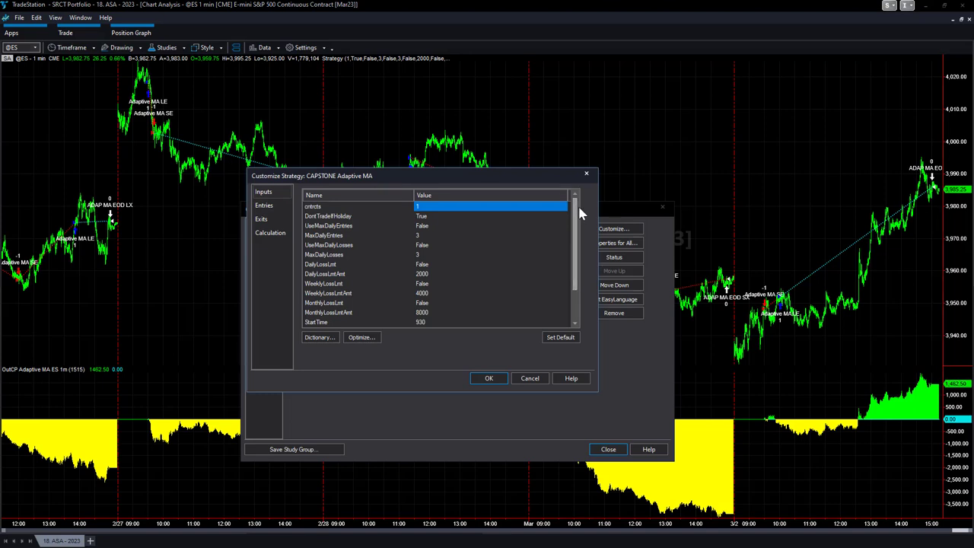
# - Check the CAPSTONE Adaptive MA StartTime and FinishTime input values
pyautogui.moveTo(577, 212); pyautogui.dragTo(577, 253)
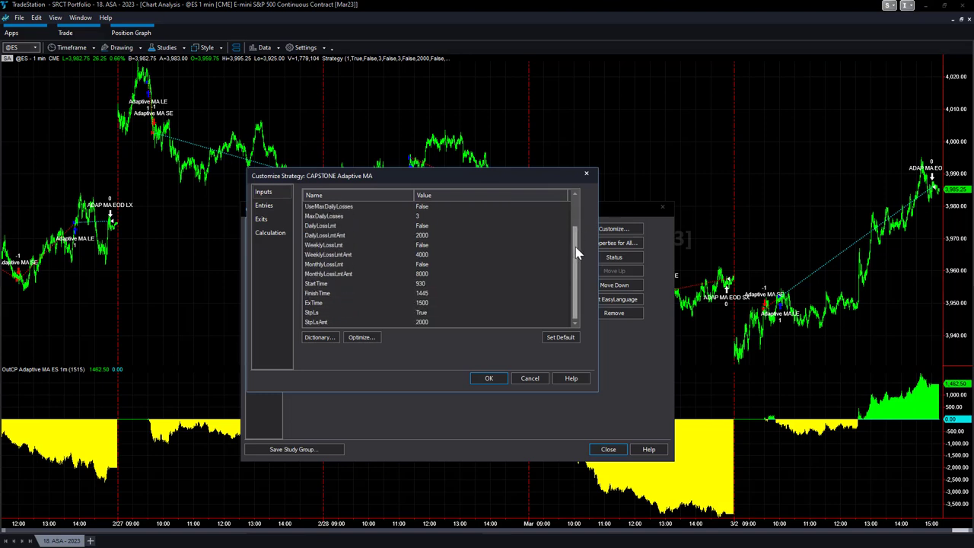
pyautogui.click(447, 283)
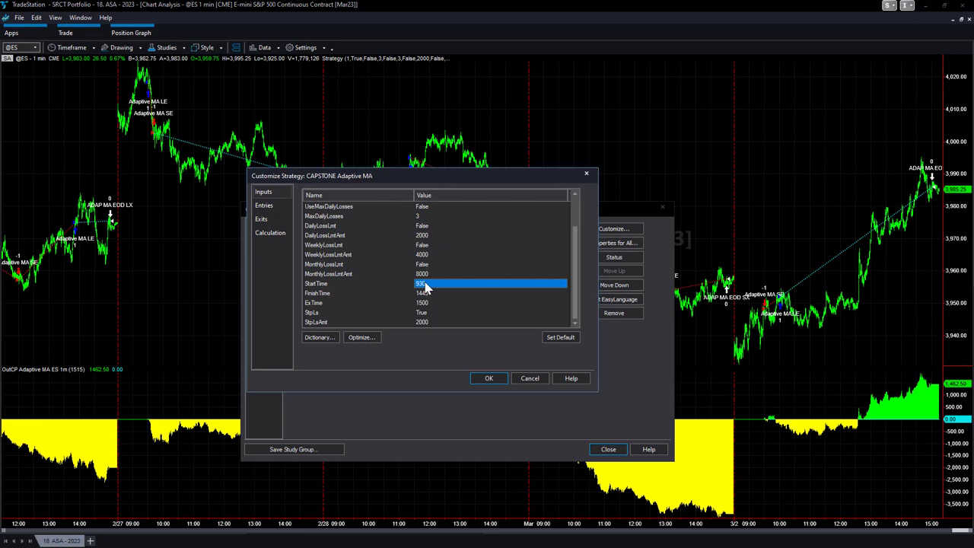
pyautogui.click(430, 294)
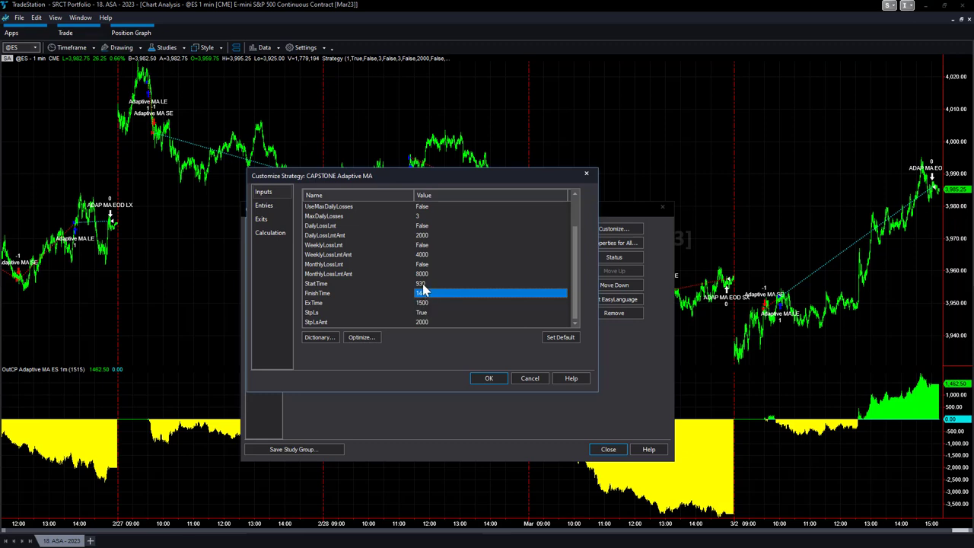
pyautogui.click(422, 285)
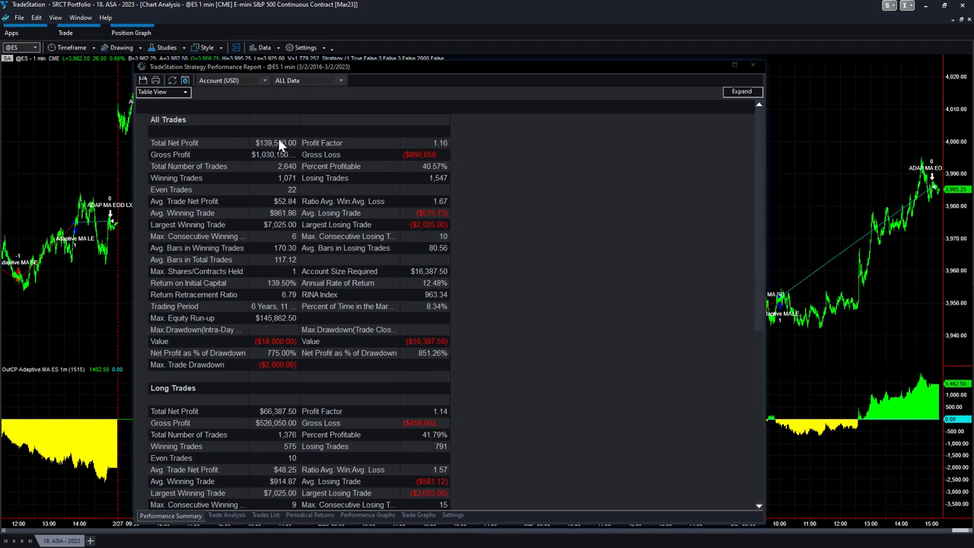
# - Bring up the Adaptive MA performance report and trace equity values along its equity curve
pyautogui.click(277, 172)
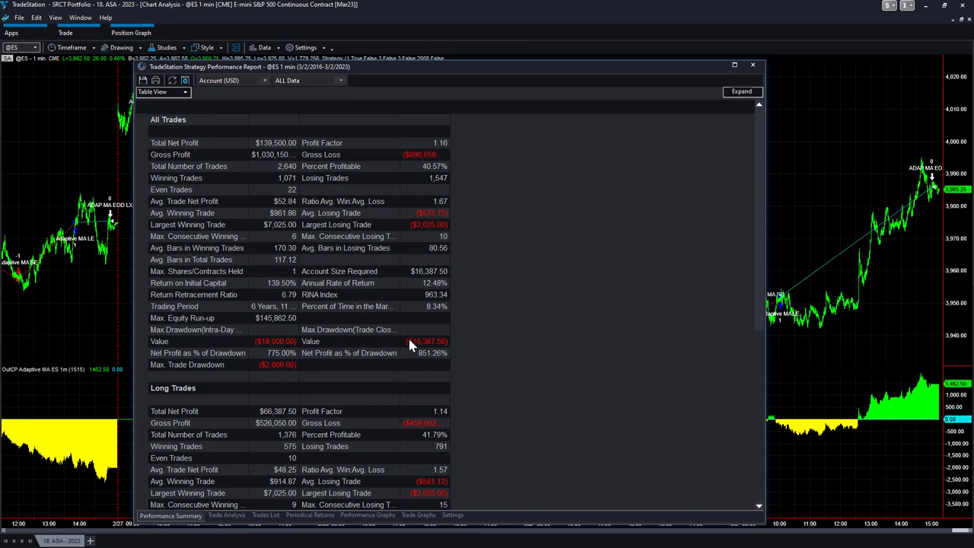
pyautogui.click(376, 516)
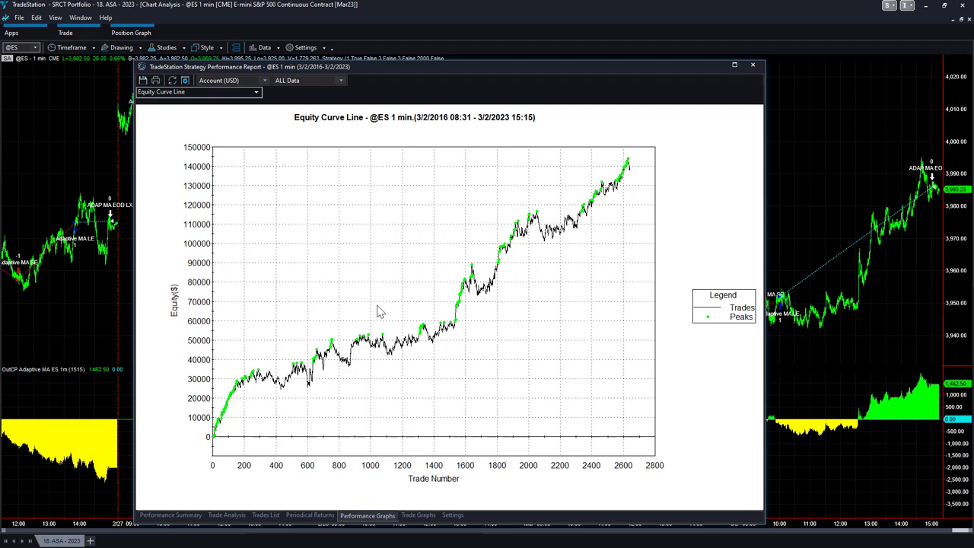
pyautogui.click(544, 267)
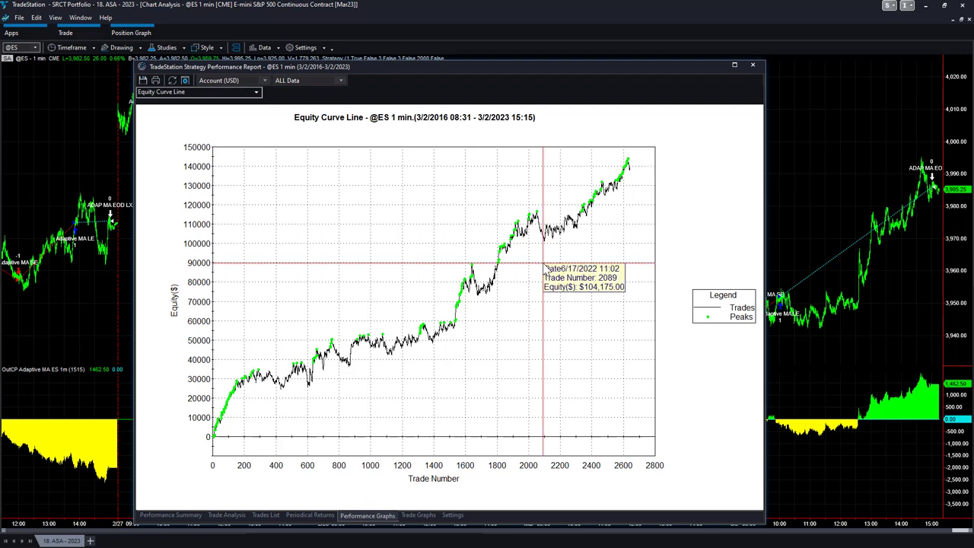
pyautogui.moveTo(544, 268); pyautogui.dragTo(631, 214)
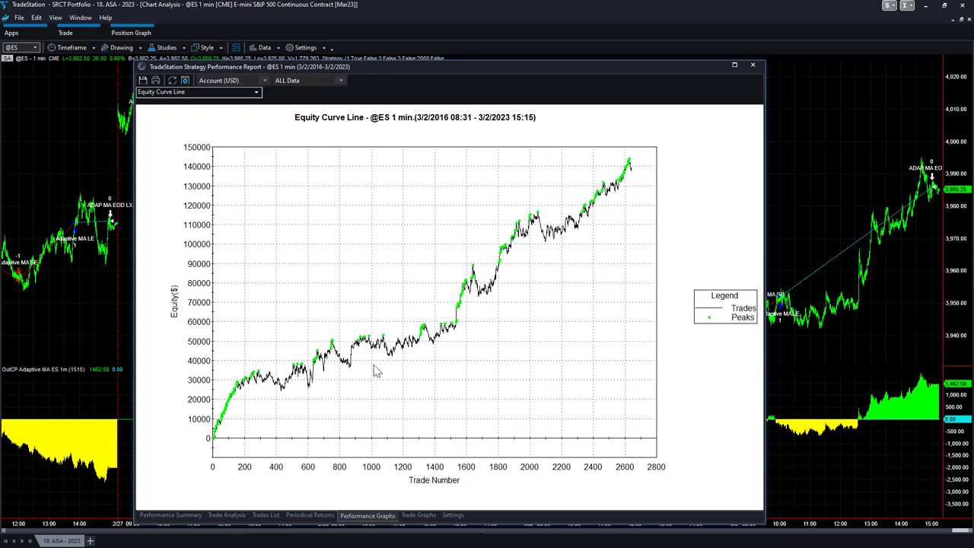
pyautogui.click(172, 516)
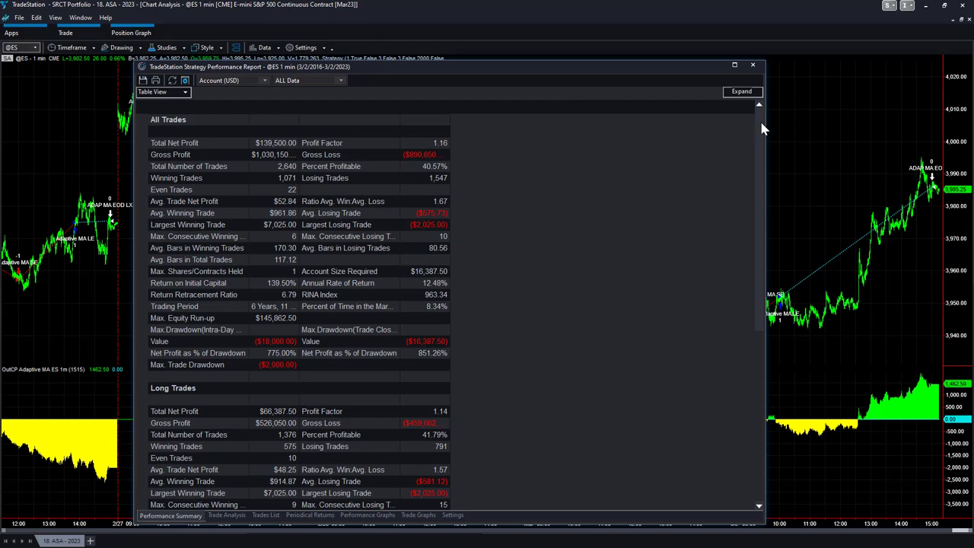
pyautogui.moveTo(764, 121); pyautogui.dragTo(549, 120)
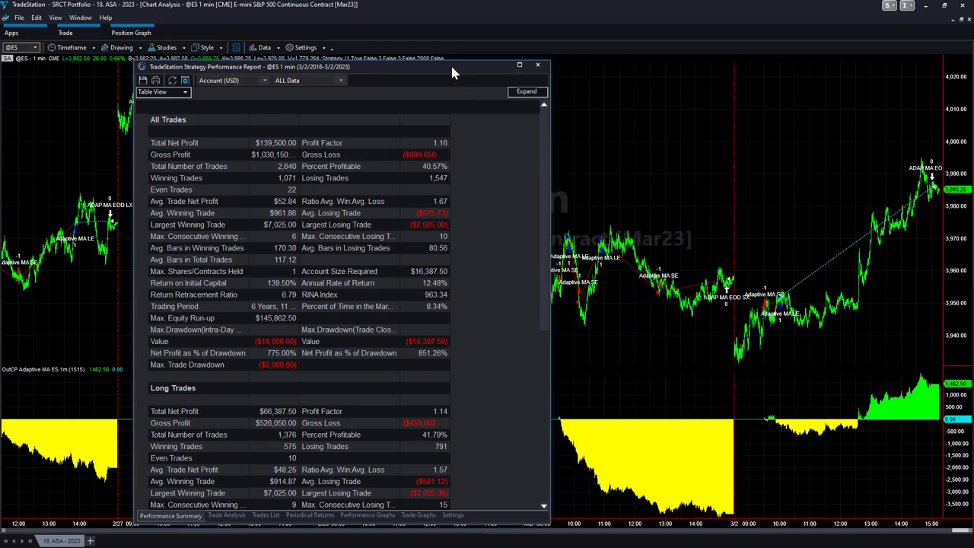
pyautogui.moveTo(447, 60); pyautogui.dragTo(380, 123)
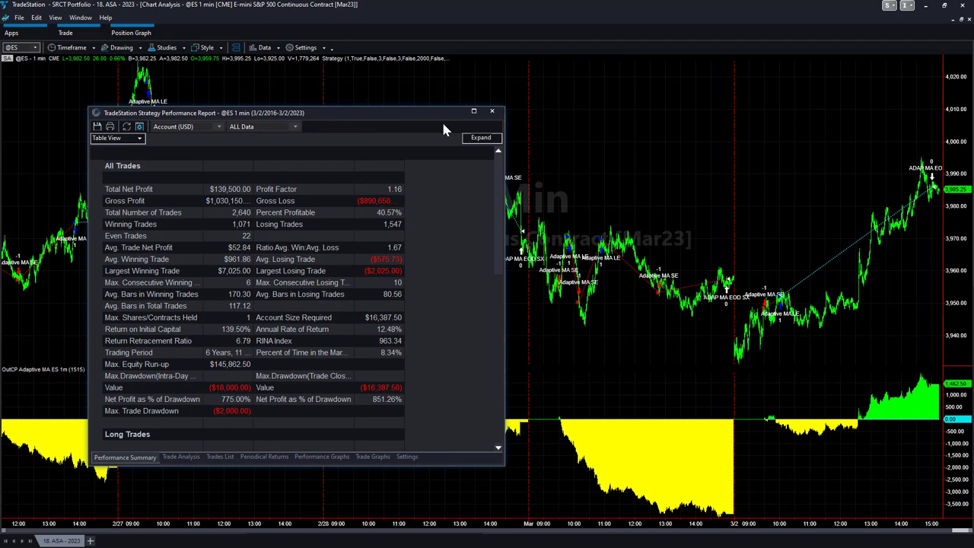
pyautogui.click(491, 114)
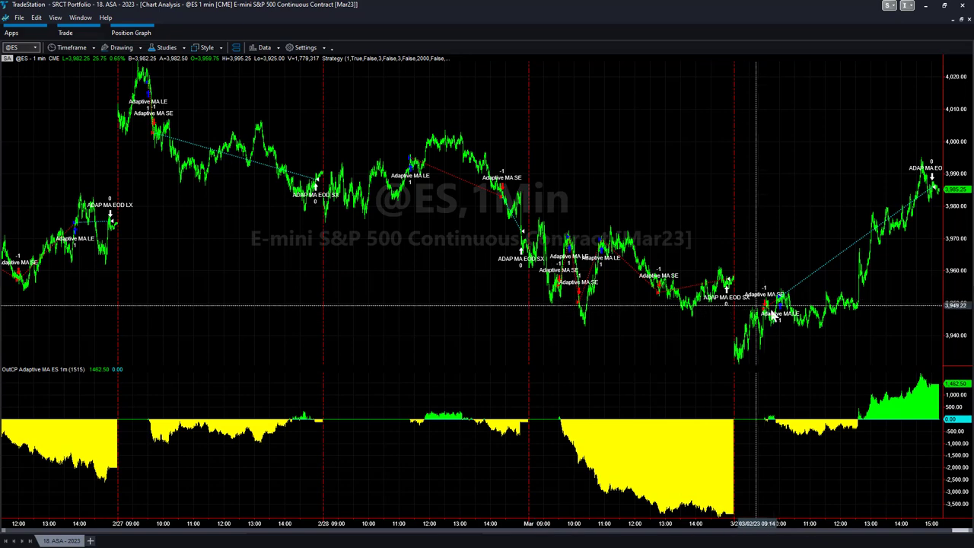
pyautogui.click(961, 18)
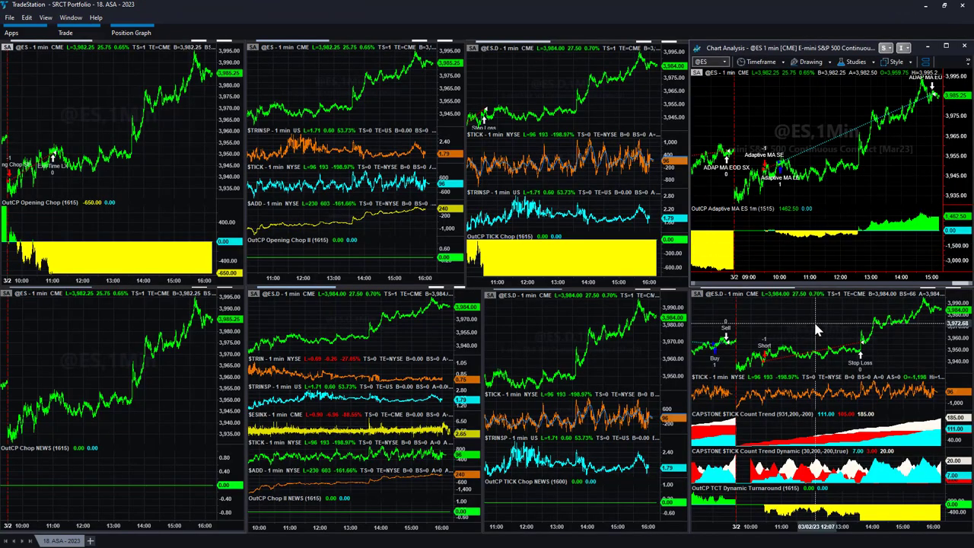
pyautogui.click(816, 329)
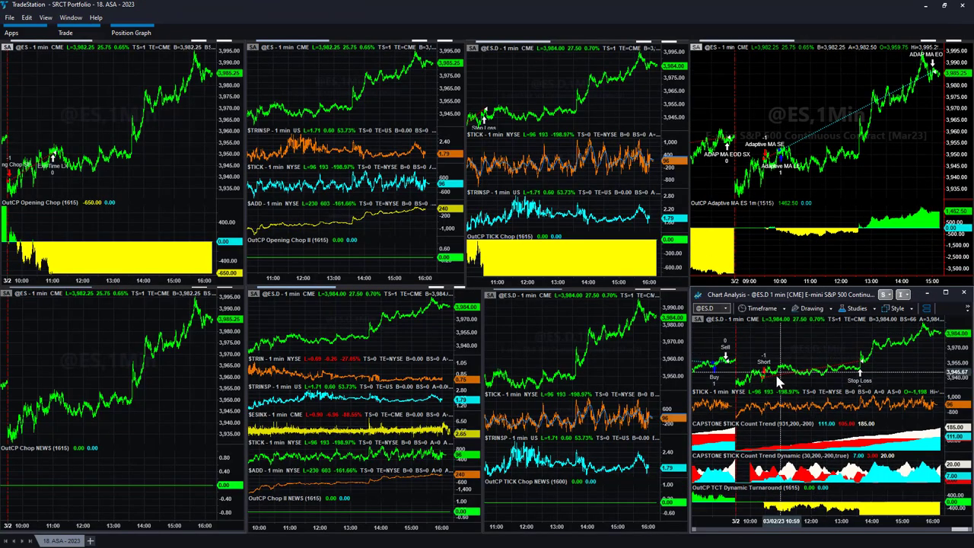
pyautogui.rightClick(744, 339)
pyautogui.moveTo(765, 407)
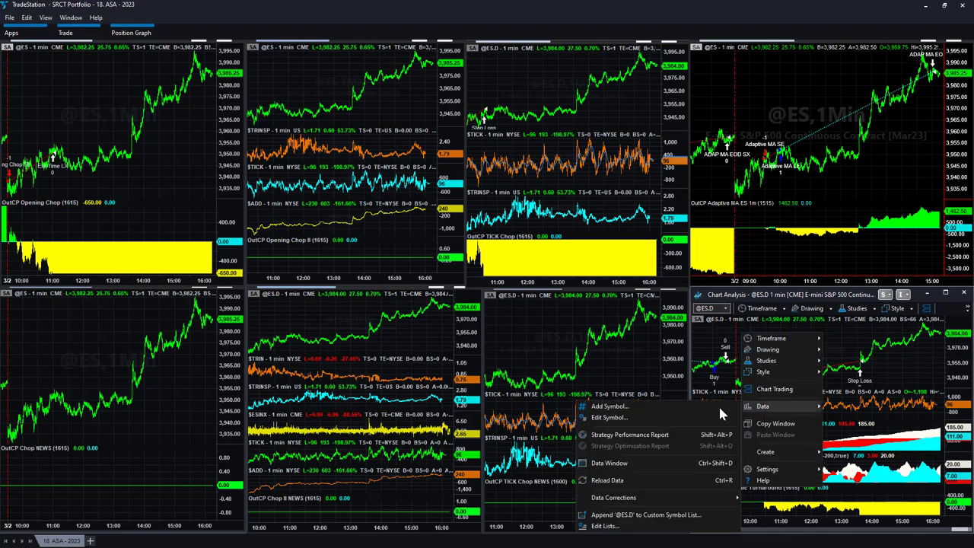
pyautogui.click(660, 436)
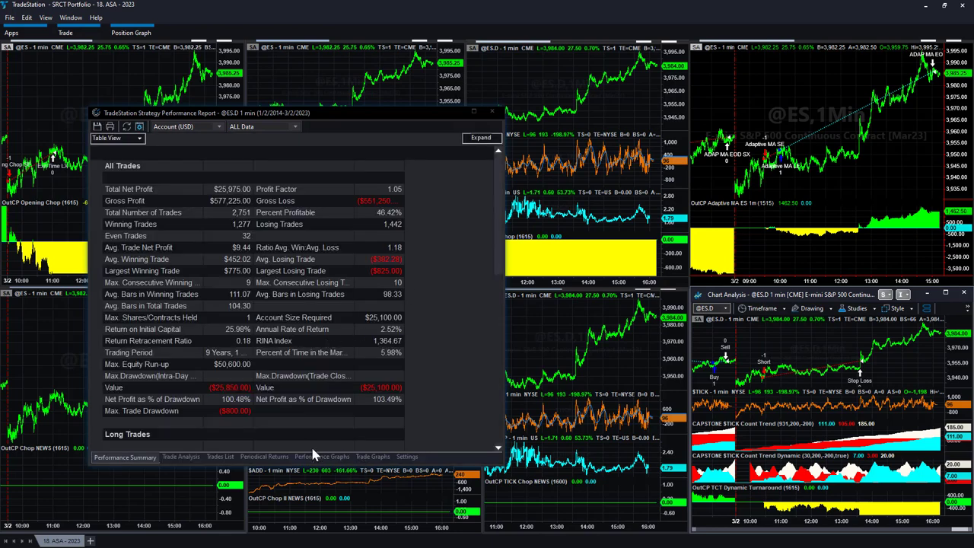
pyautogui.click(313, 455)
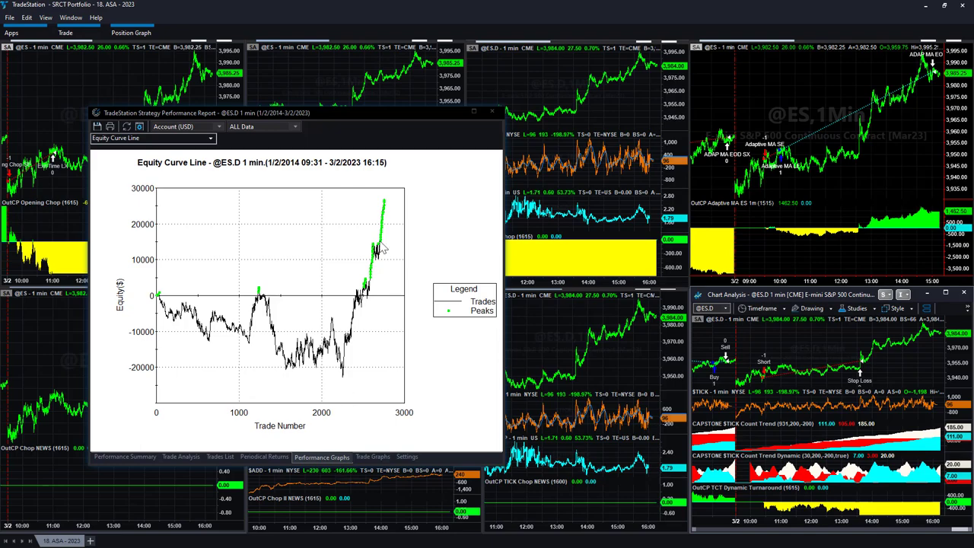
pyautogui.click(318, 68)
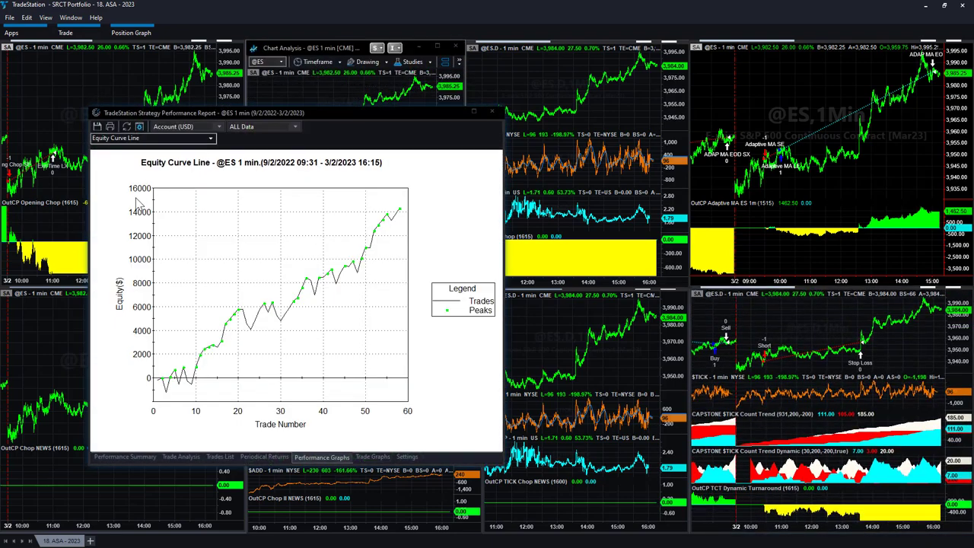
pyautogui.click(90, 73)
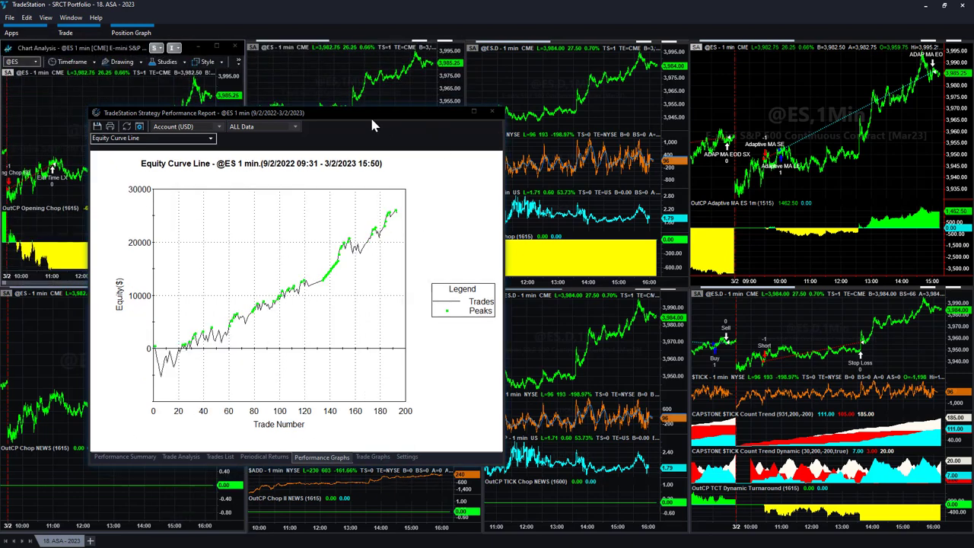
pyautogui.click(111, 458)
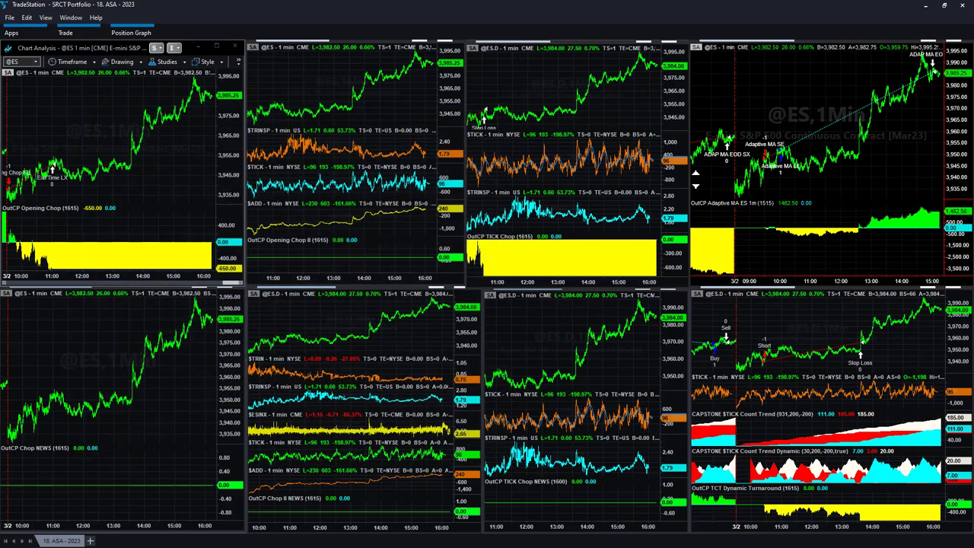
# - Close the performance report and activate the bottom-right, top-middle, top-left, then $TRINSP charts in turn
pyautogui.click(492, 112)
pyautogui.click(895, 331)
pyautogui.click(347, 152)
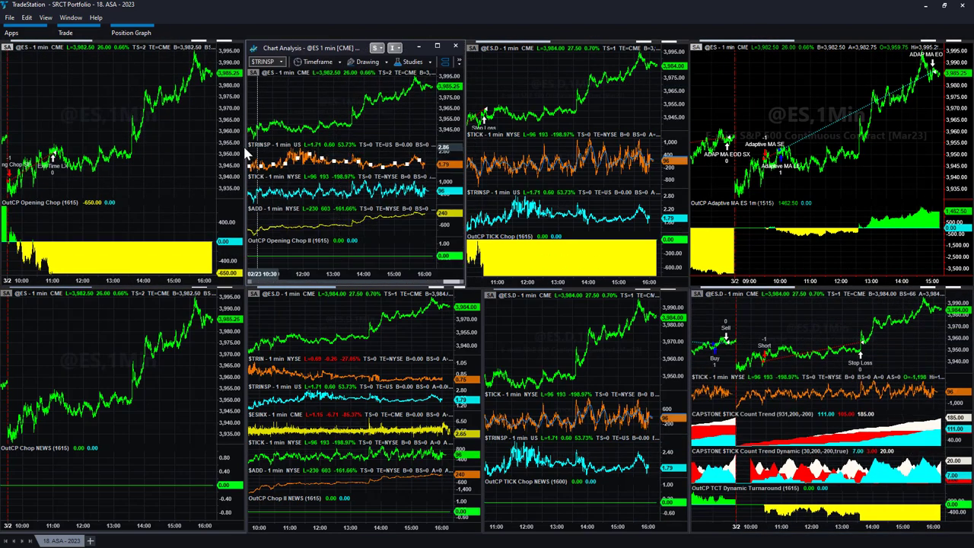
pyautogui.click(162, 145)
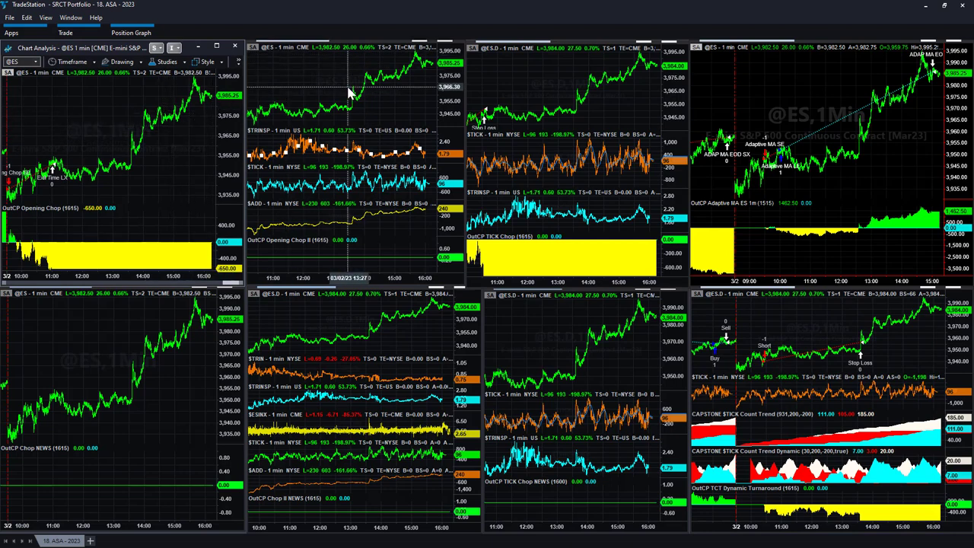
pyautogui.click(409, 99)
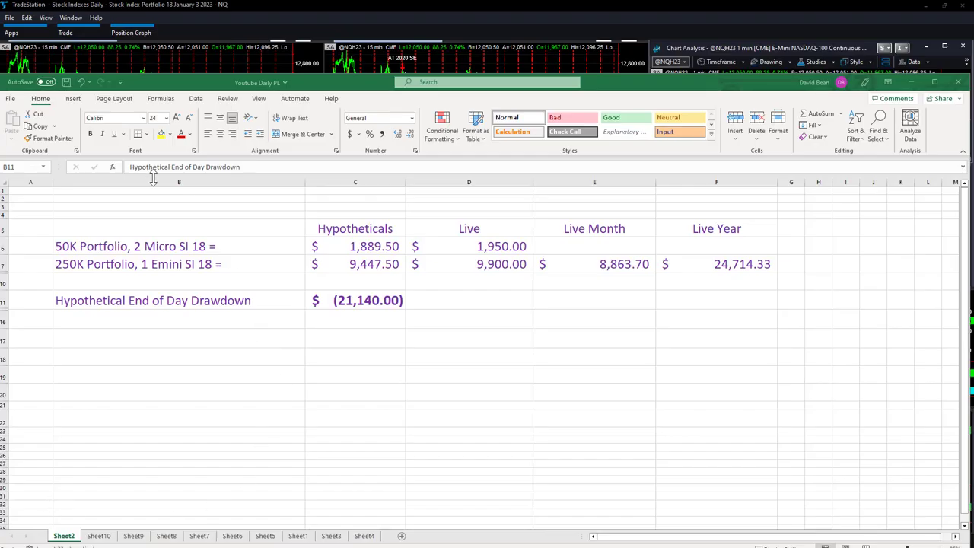
pyautogui.hotkey('alt', 'Tab')
pyautogui.click(492, 360)
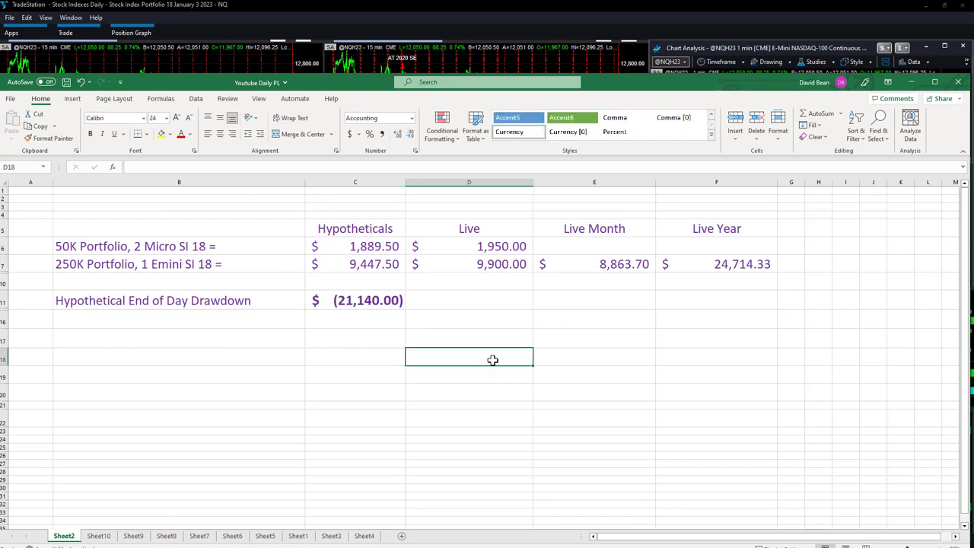